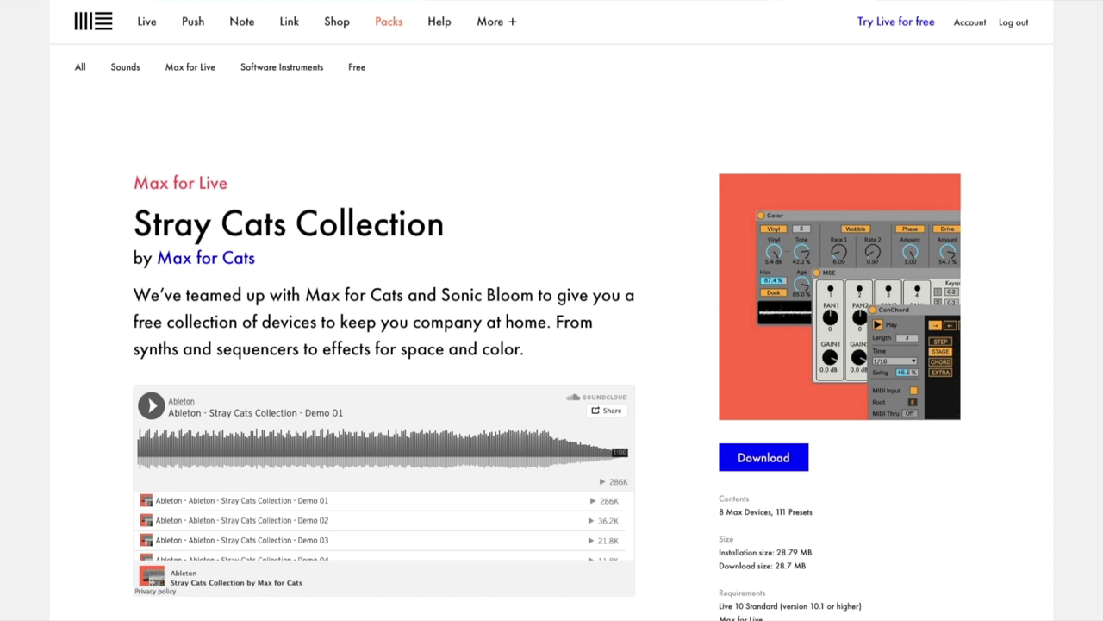
# - Scroll the Stray Cats Collection page through its Instruments, MIDI Effects and Audio Effects sections
pyautogui.scroll(-4, 551, 310)
pyautogui.scroll(-8, 383, 310)
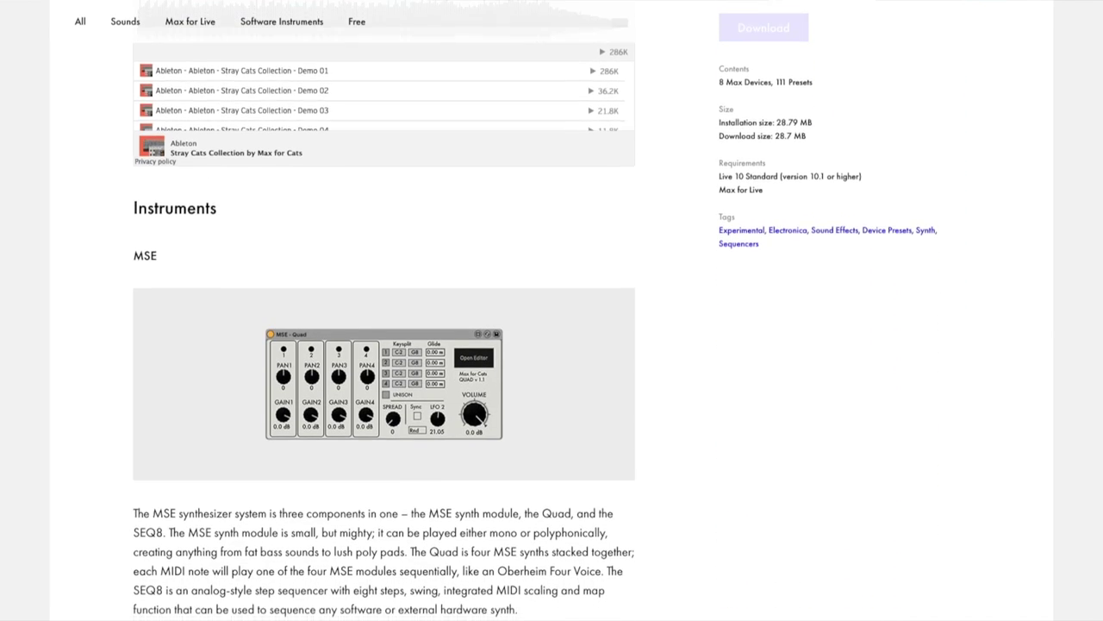
pyautogui.scroll(-8, 384, 310)
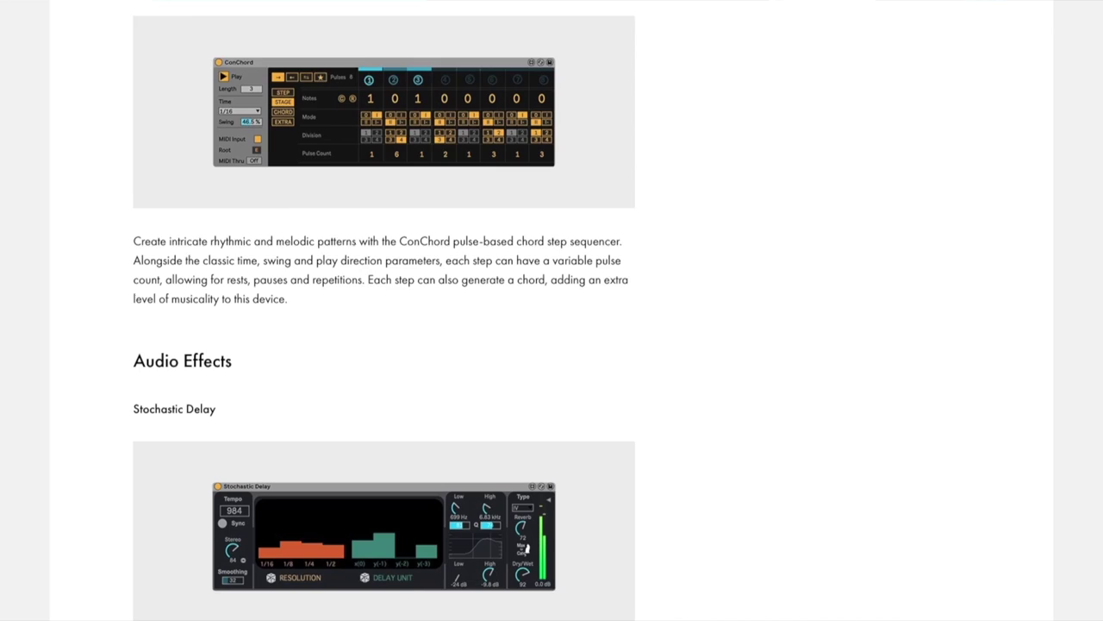
pyautogui.scroll(-6, 384, 310)
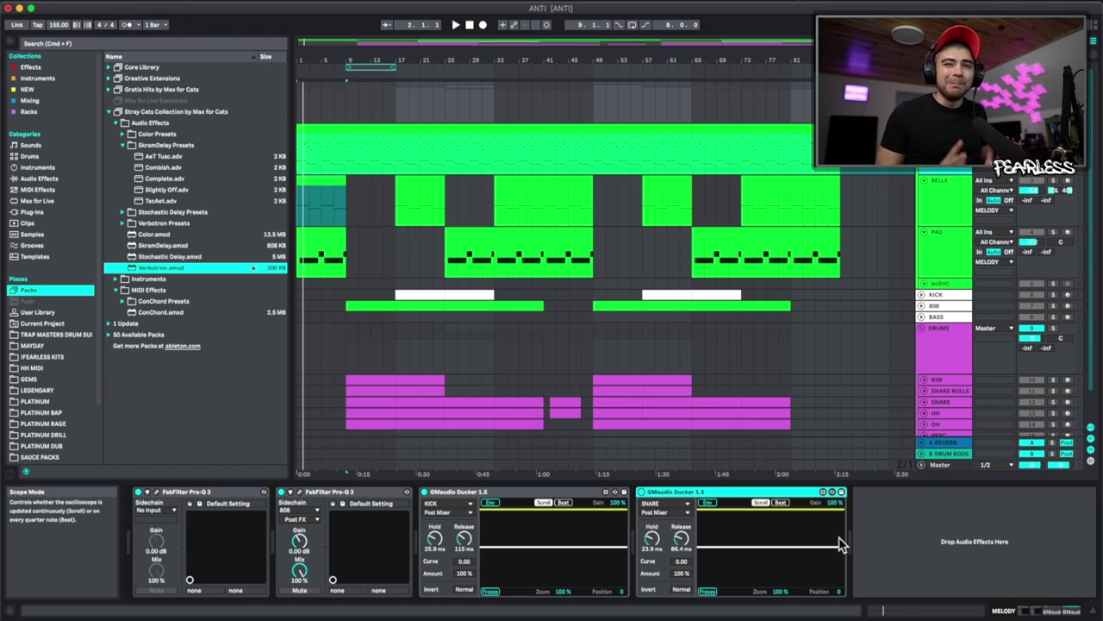
# - Start playback, add Verbotron after the ducker on MELODY, and shrink its reverb size
pyautogui.press('space')
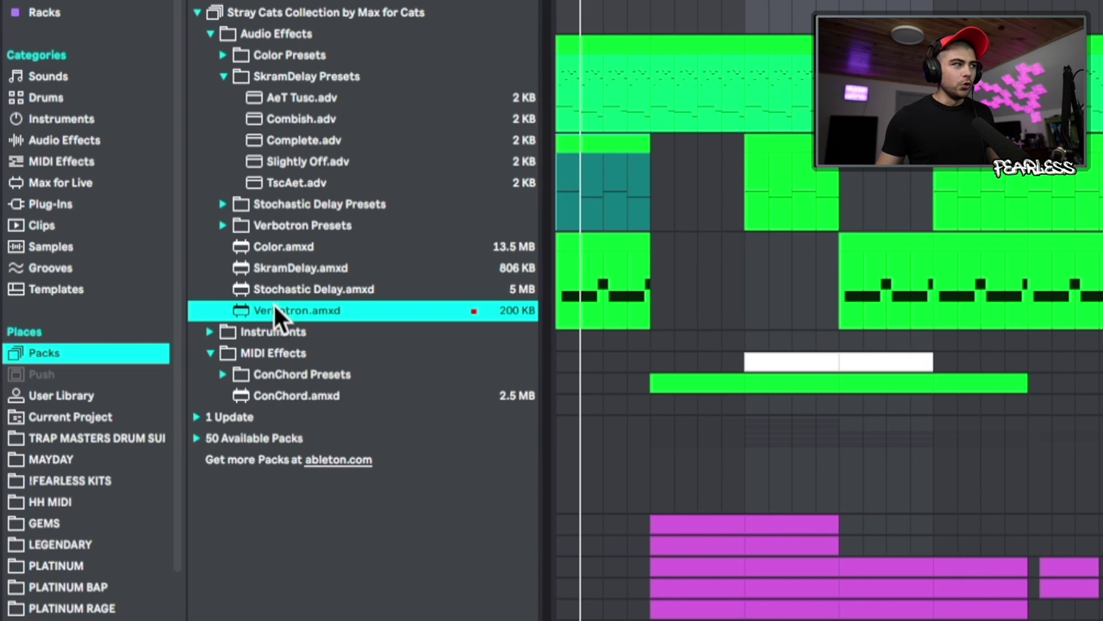
pyautogui.moveTo(164, 271); pyautogui.dragTo(916, 536)
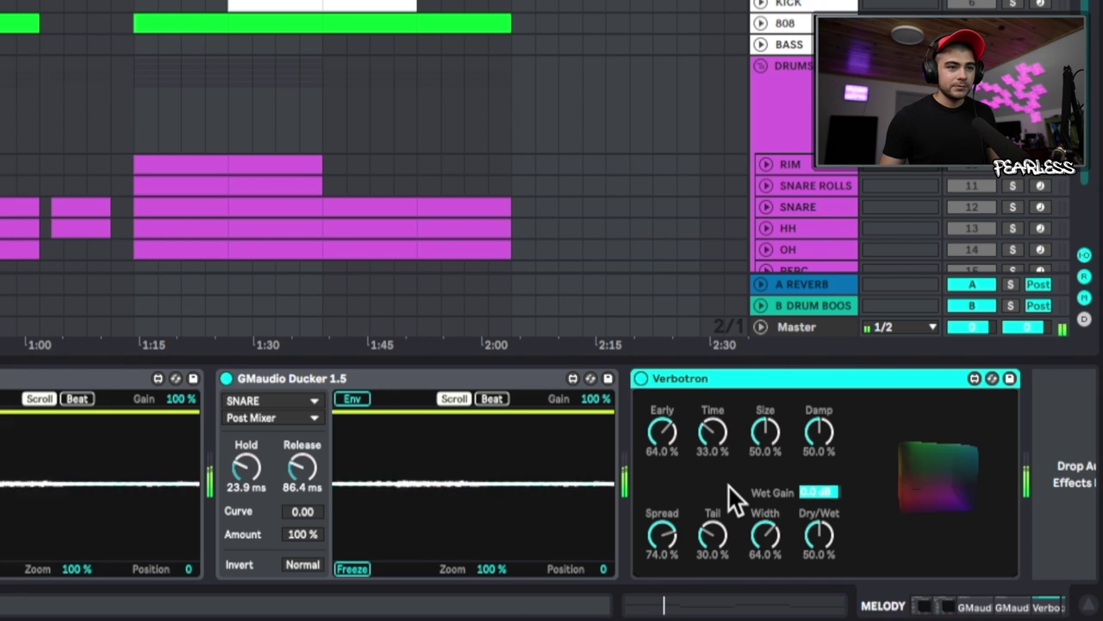
pyautogui.moveTo(765, 431)
pyautogui.mouseDown()
pyautogui.moveTo(765, 454)
pyautogui.moveTo(765, 406)
pyautogui.moveTo(765, 451)
pyautogui.mouseUp()
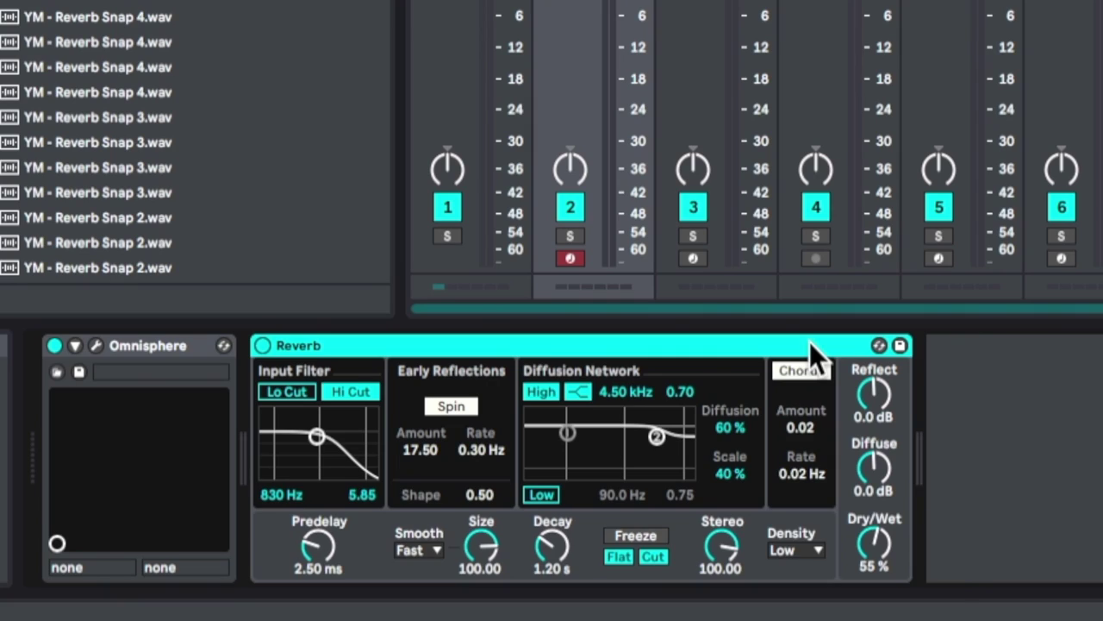
# - Add an empty second chain to the Reverb's Audio Effect Rack, then reselect the Reverb chain
pyautogui.click(263, 437)
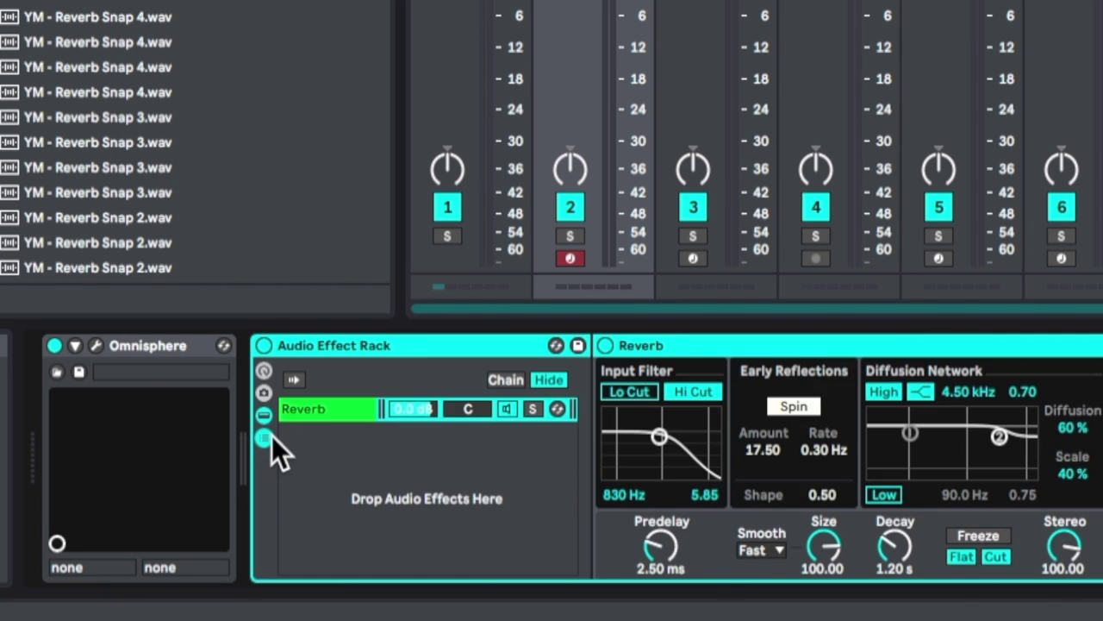
pyautogui.rightClick(363, 466)
pyautogui.click(387, 476)
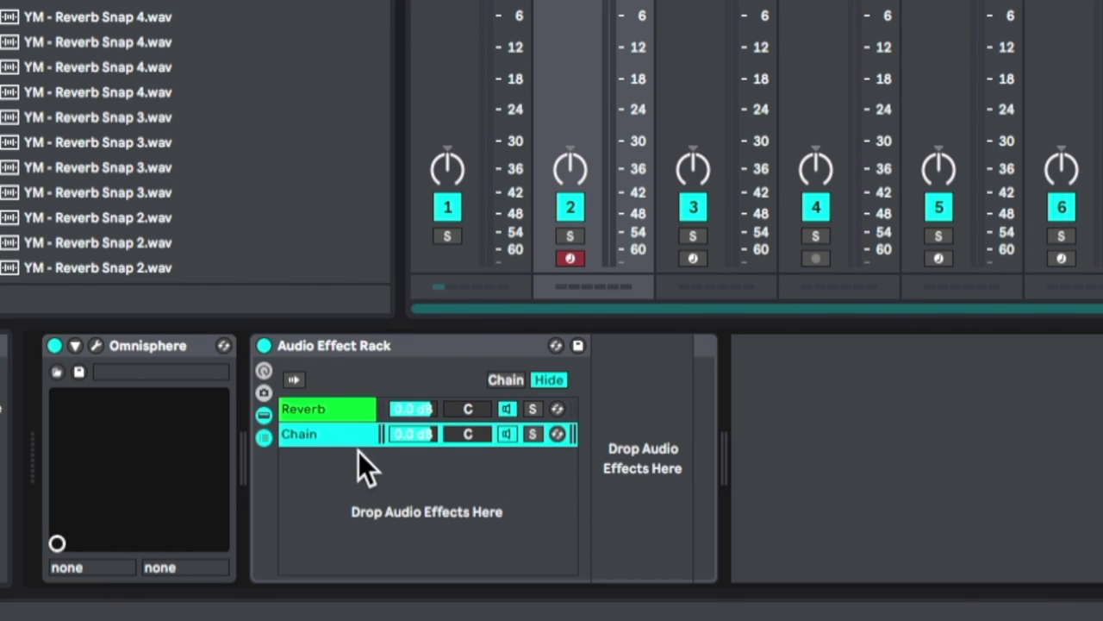
pyautogui.click(411, 407)
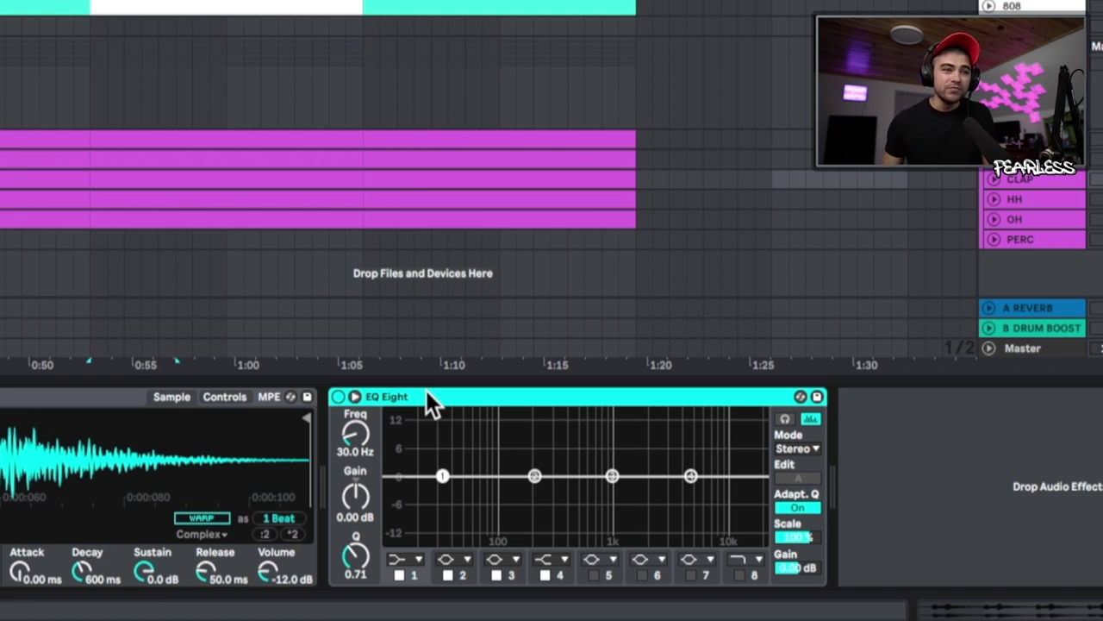
# - Set EQ Eight band 1 to a steep low cut at 19.0 Hz
pyautogui.click(411, 562)
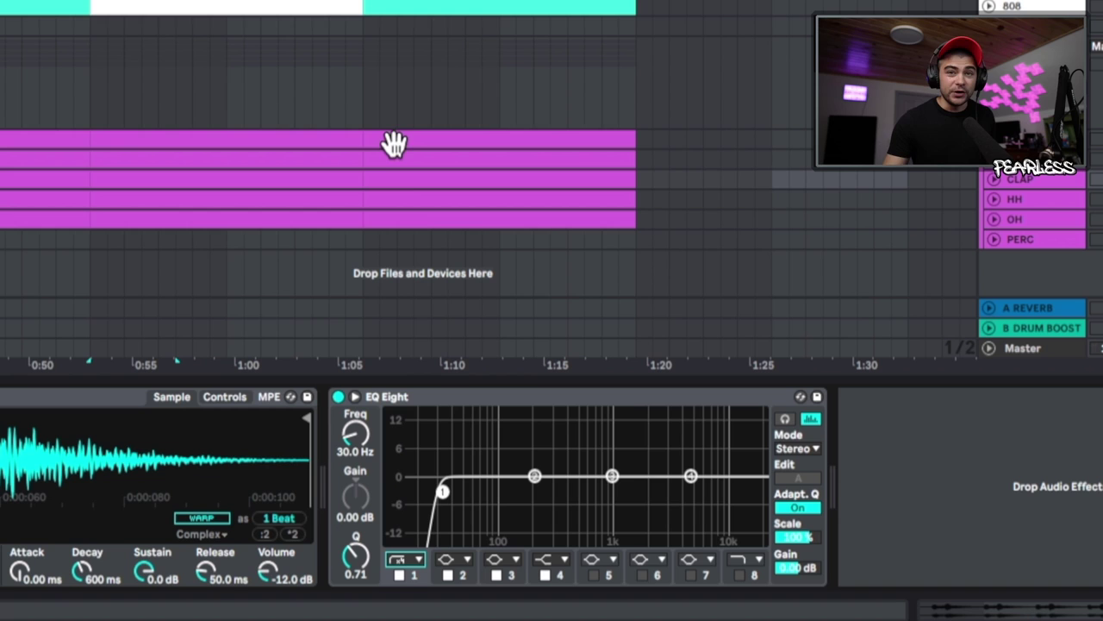
pyautogui.moveTo(442, 492); pyautogui.dragTo(460, 491)
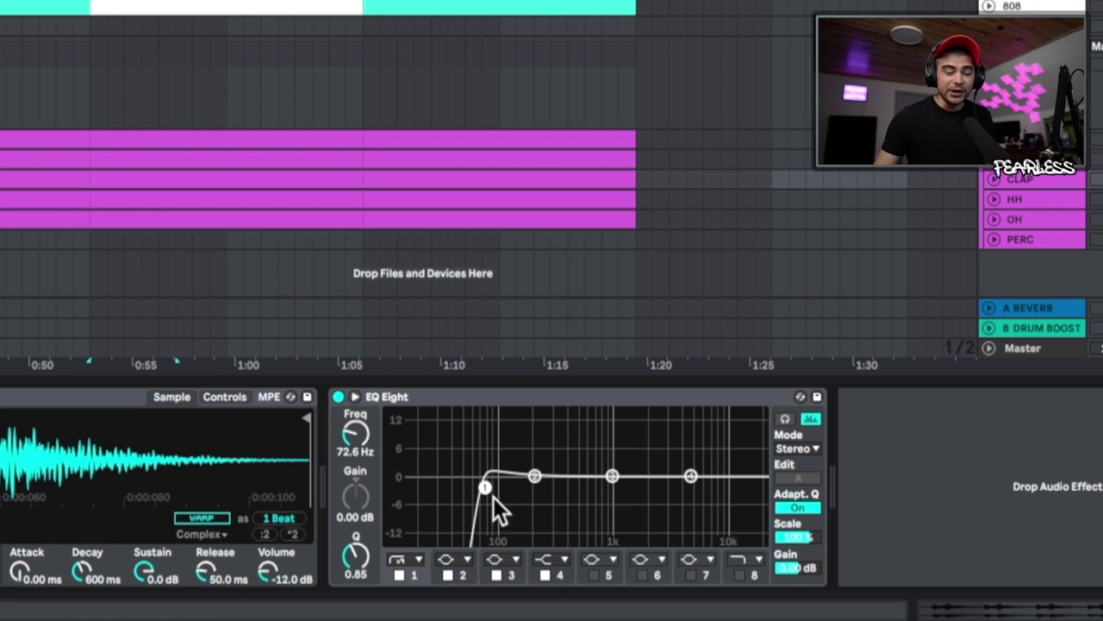
pyautogui.moveTo(356, 442); pyautogui.dragTo(361, 448)
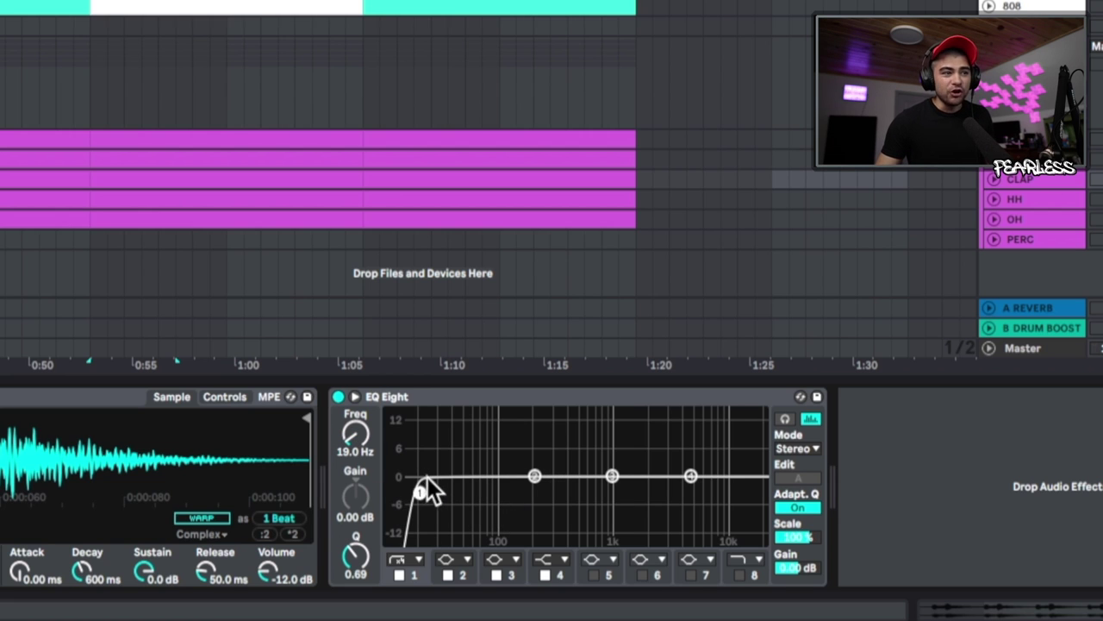
# - Save these EQ Eight settings as the default preset, then replace the device with a freshly loaded EQ Eight
pyautogui.click(495, 391)
pyautogui.rightClick(494, 393)
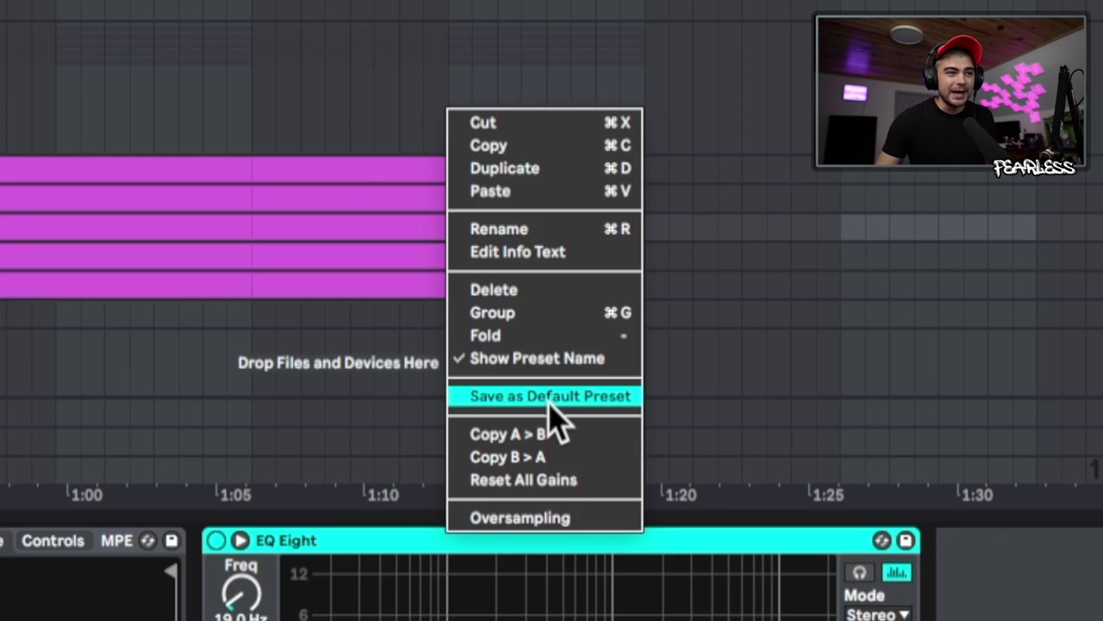
pyautogui.click(549, 398)
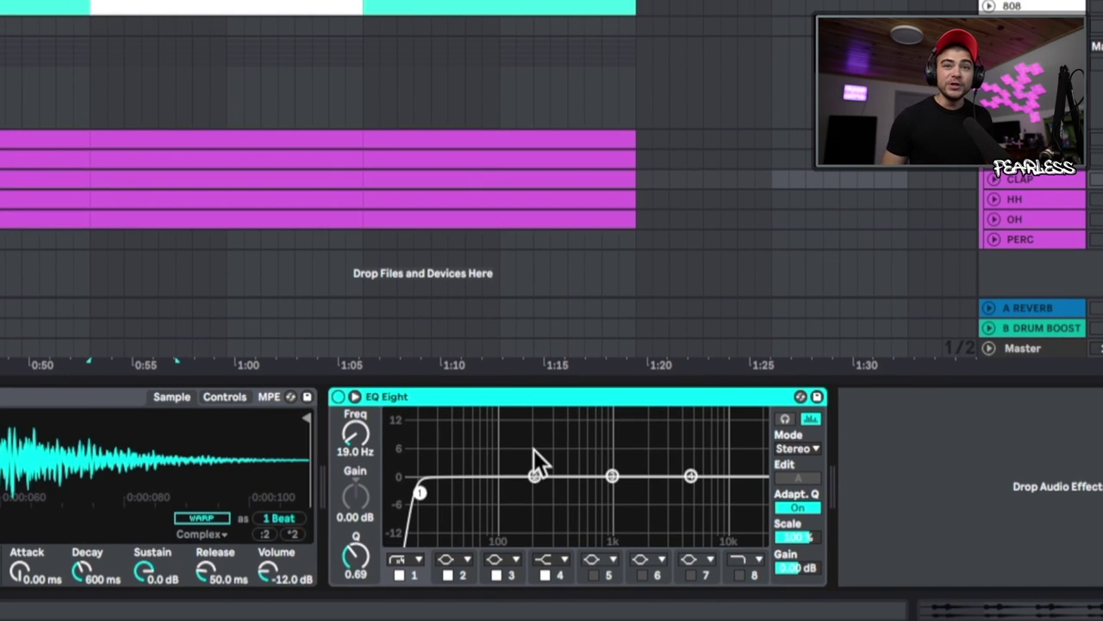
pyautogui.press('Delete')
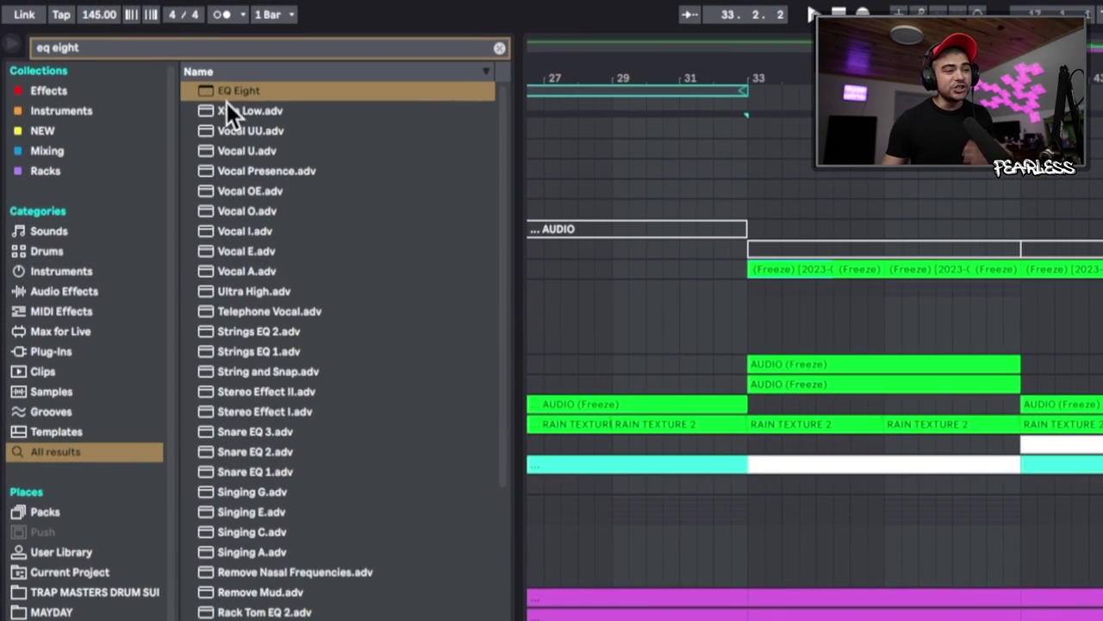
pyautogui.doubleClick(235, 91)
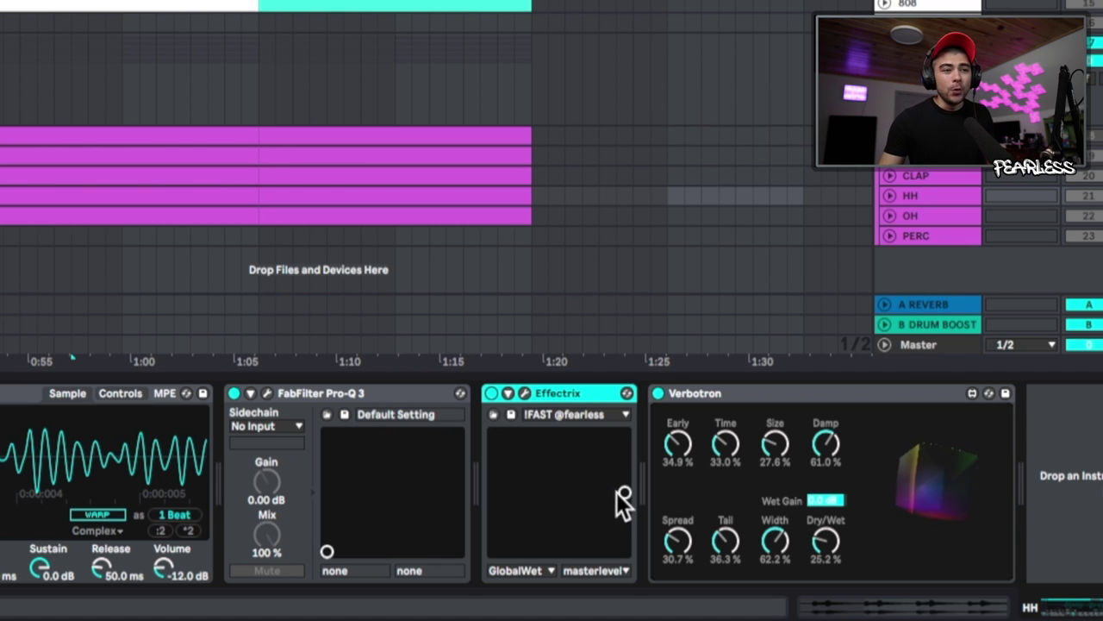
# - Move the Effectrix XY pad position and save that setup as Effectrix's default configuration
pyautogui.moveTo(622, 494); pyautogui.dragTo(591, 480)
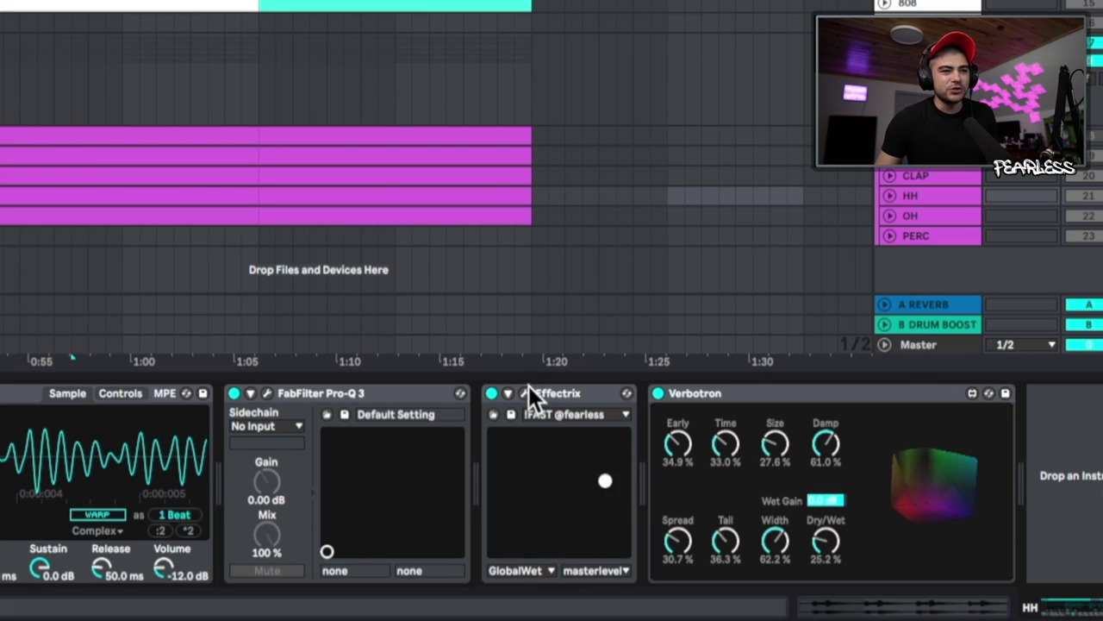
pyautogui.click(505, 395)
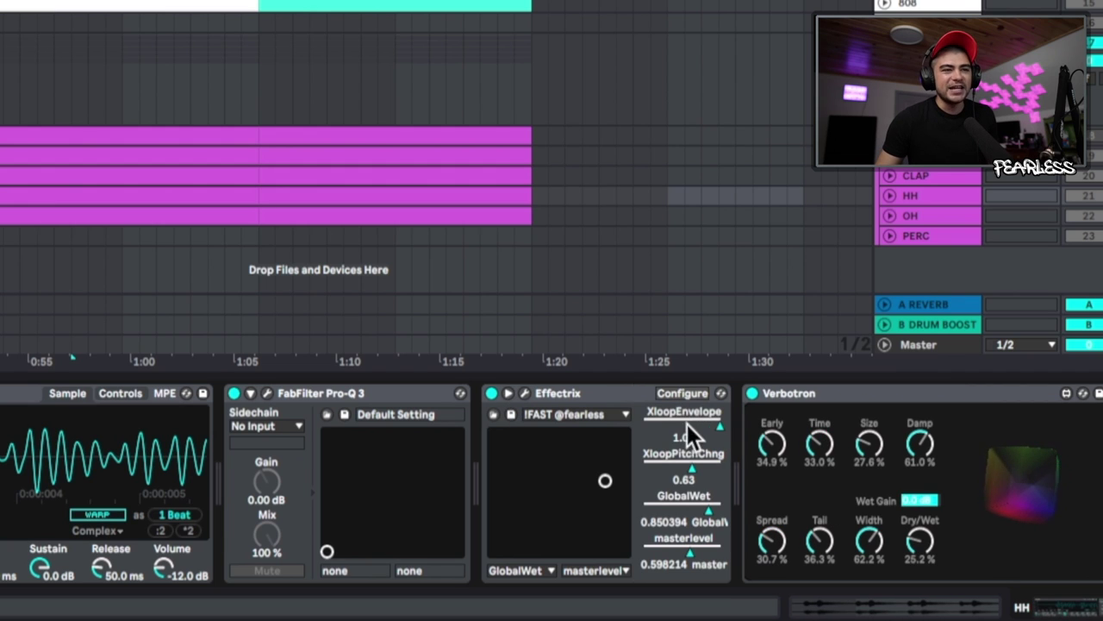
pyautogui.click(562, 389)
pyautogui.click(510, 393)
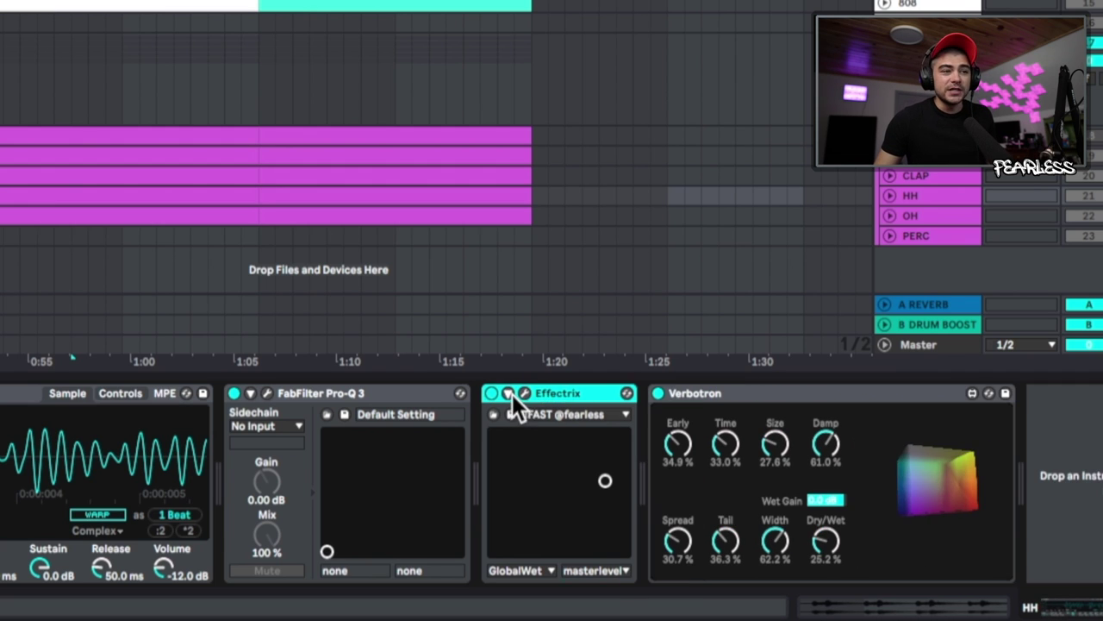
pyautogui.rightClick(558, 389)
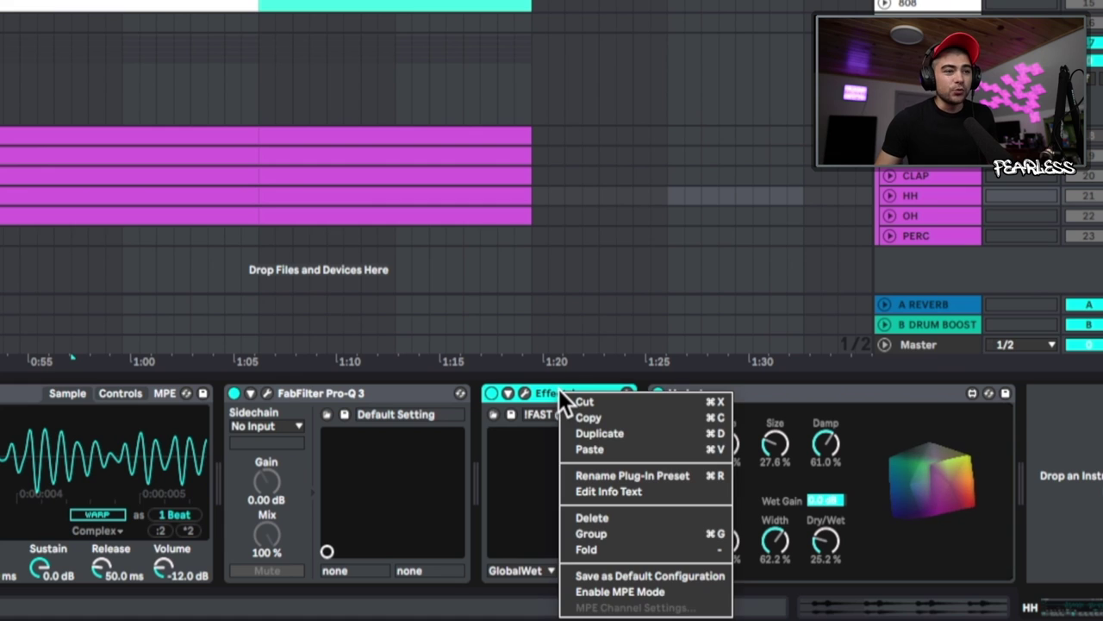
pyautogui.click(635, 575)
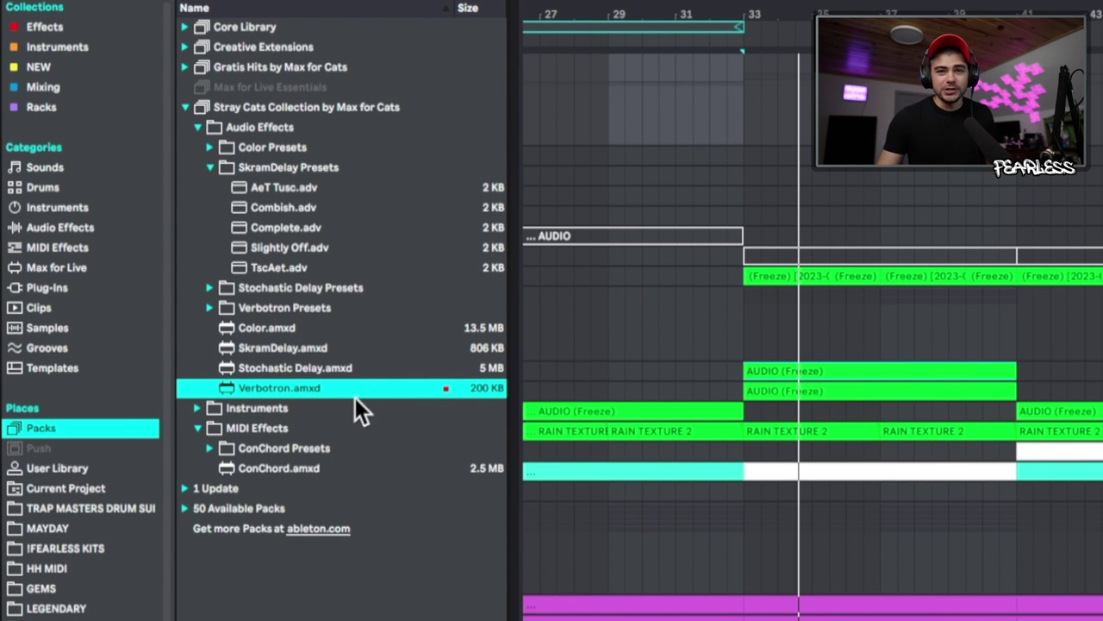
# - Load SkramDelay from the pack, then hot-swap through the AeT Tusc, Combish and Complete presets
pyautogui.click(283, 348)
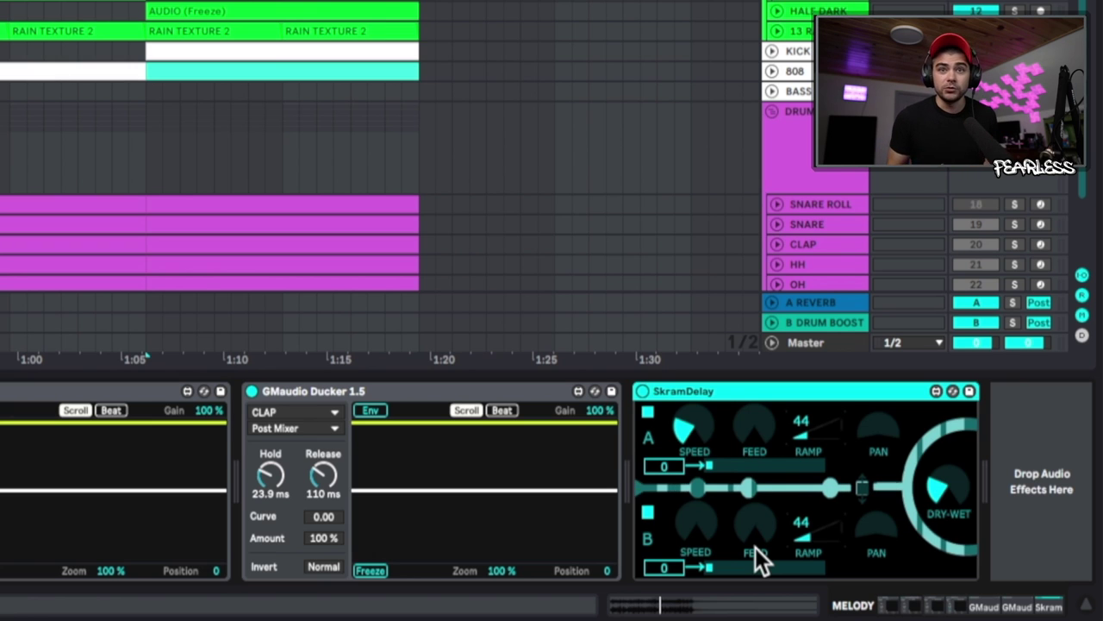
pyautogui.click(953, 392)
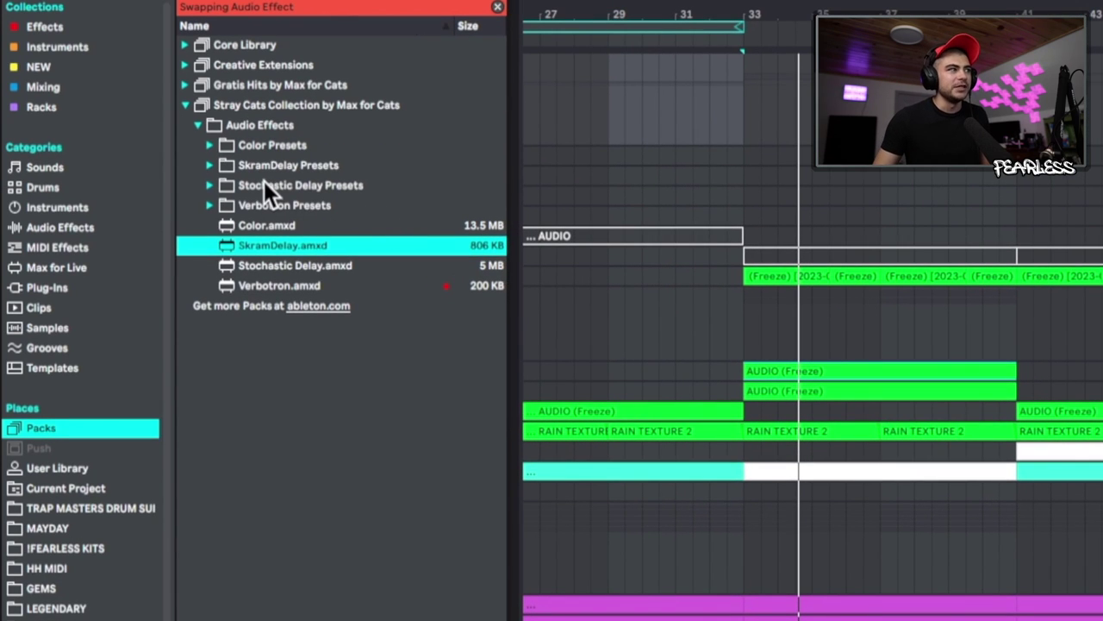
pyautogui.click(263, 182)
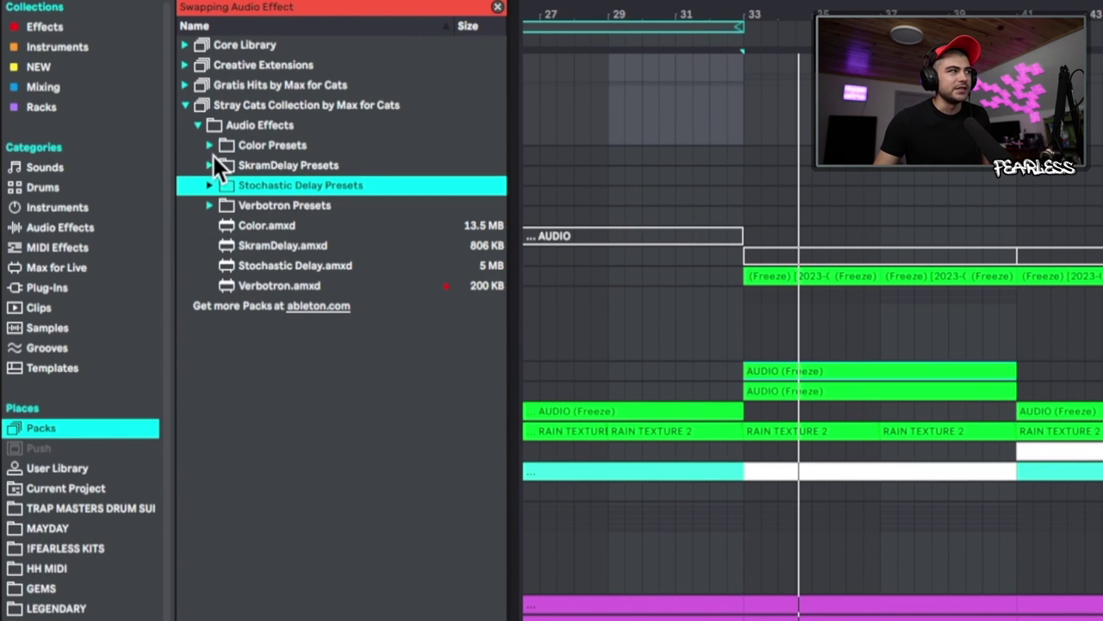
pyautogui.click(210, 164)
pyautogui.click(289, 185)
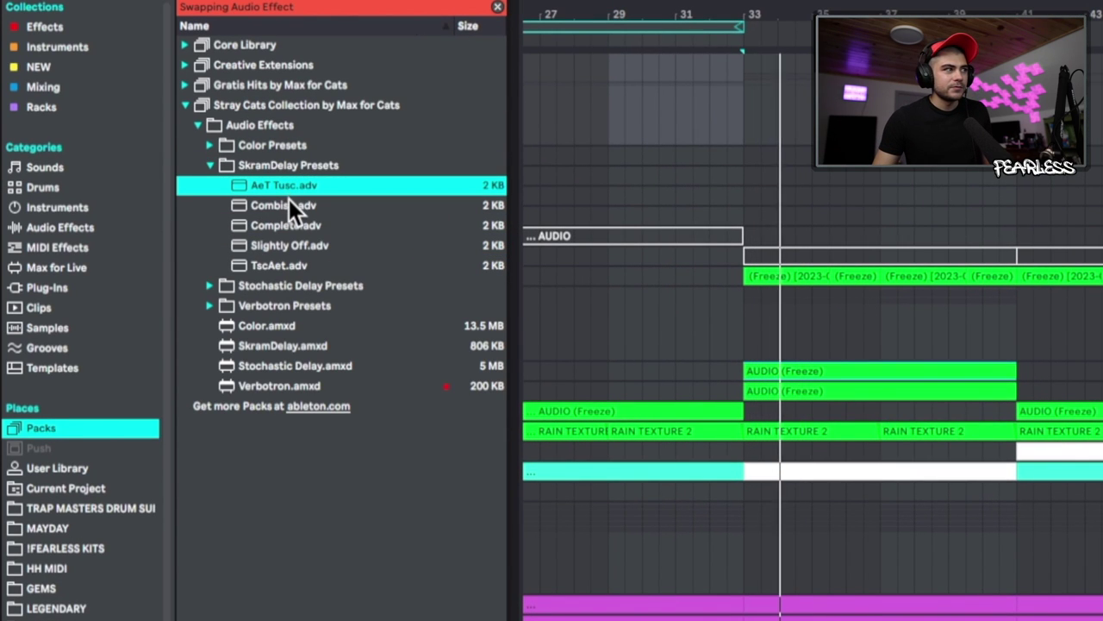
pyautogui.click(288, 204)
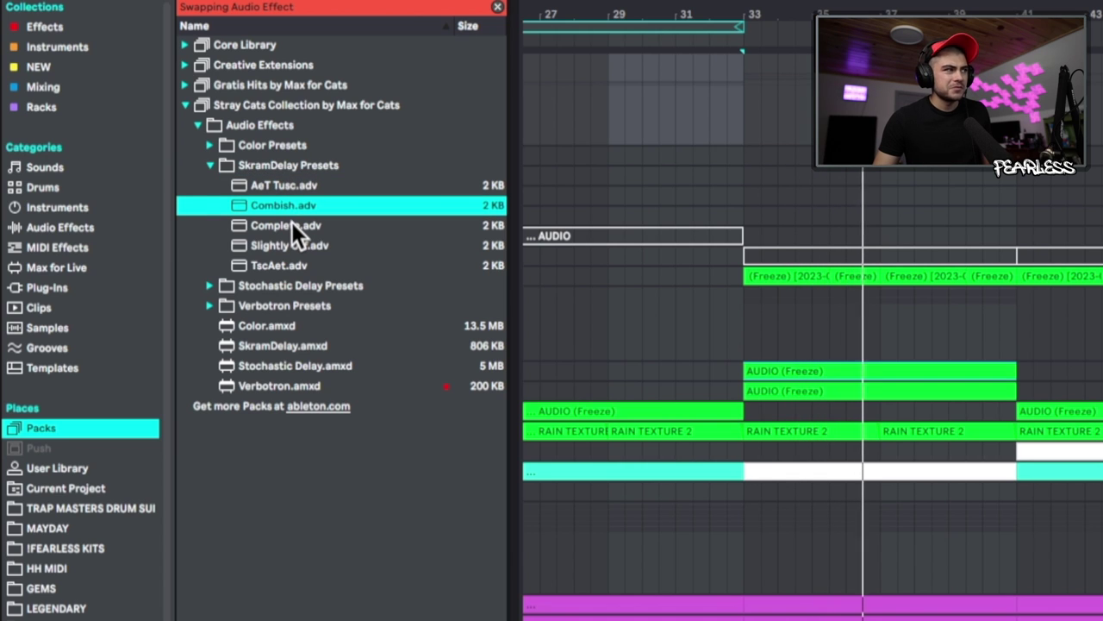
pyautogui.click(285, 224)
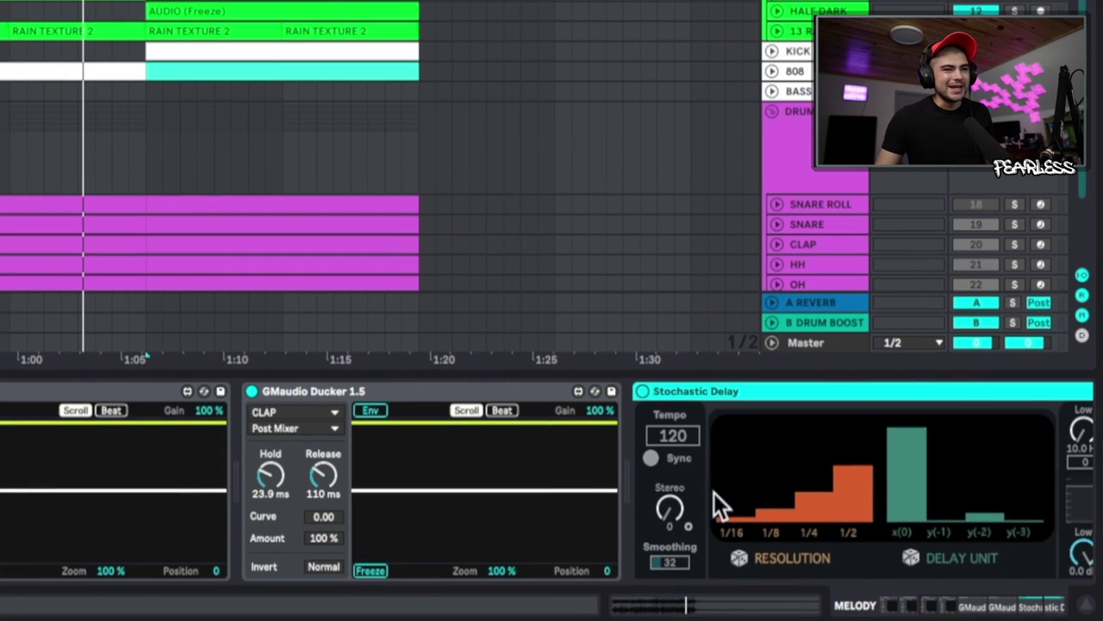
# - Raise SkramDelay side A speed to 100 and feedback to 55, and lengthen its delay to 38
pyautogui.click(695, 430)
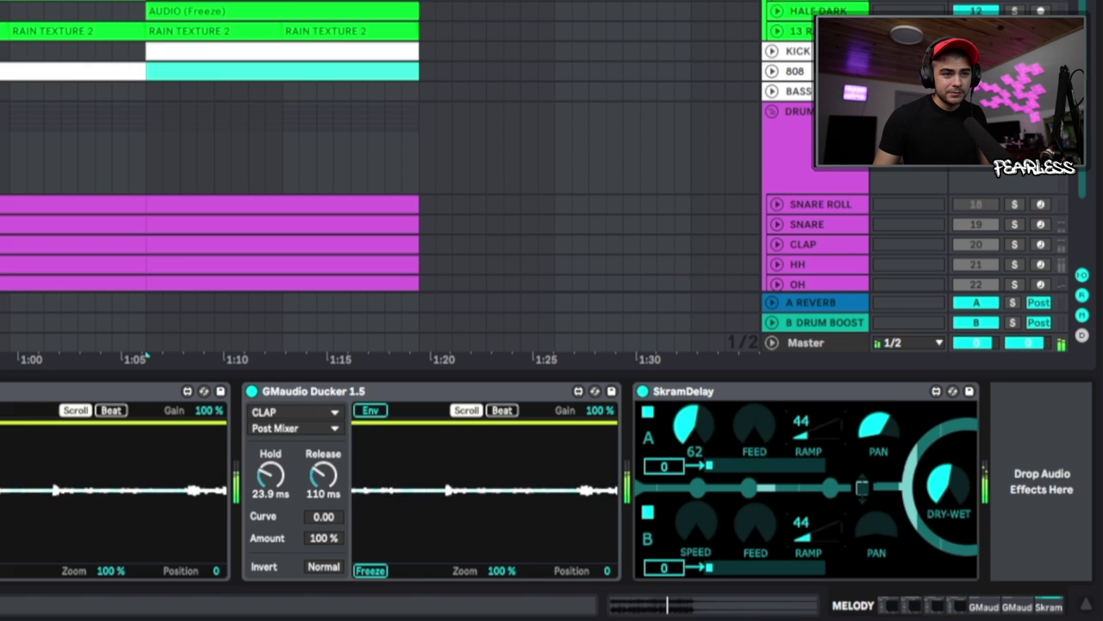
pyautogui.moveTo(694, 424); pyautogui.dragTo(694, 406)
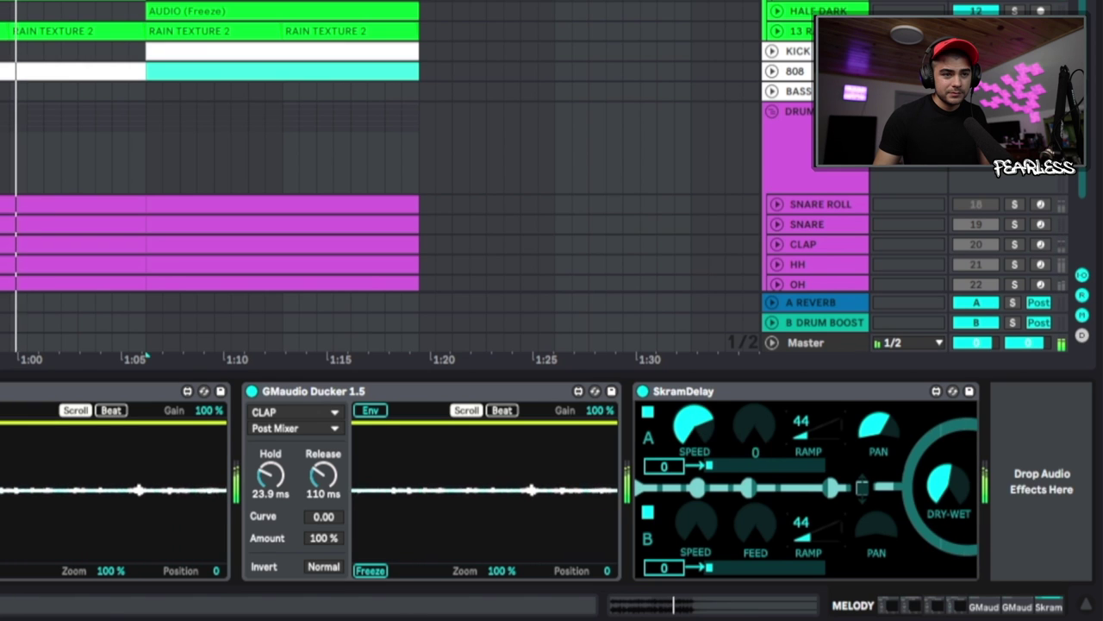
pyautogui.moveTo(754, 424); pyautogui.dragTo(754, 412)
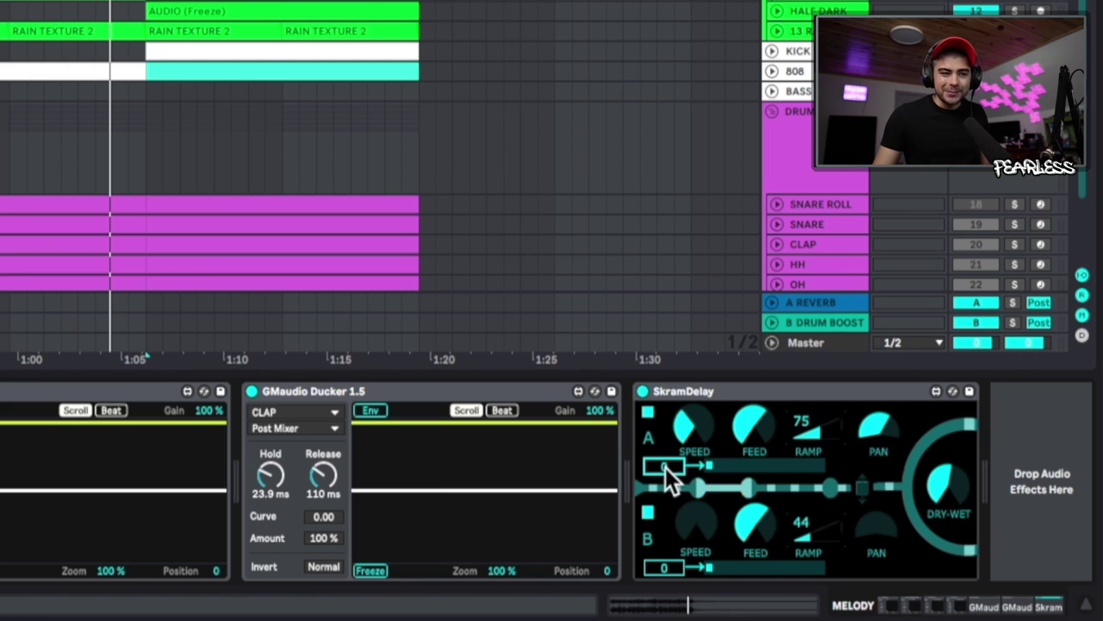
pyautogui.moveTo(665, 466)
pyautogui.mouseDown()
pyautogui.moveTo(665, 446)
pyautogui.moveTo(670, 475)
pyautogui.mouseUp()
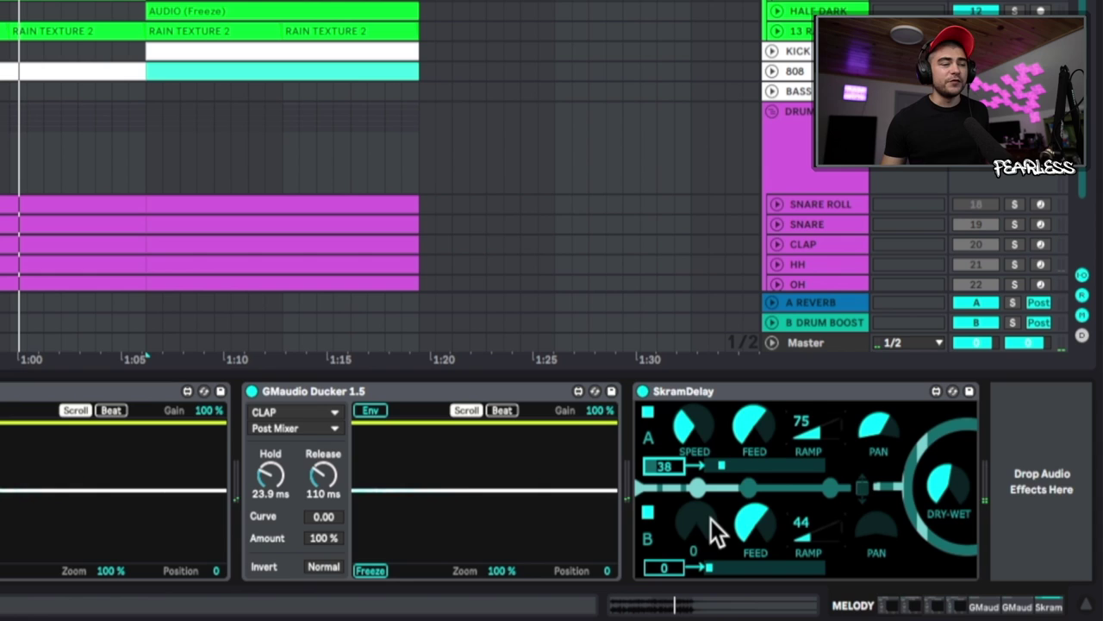
# - Stop playback and add a new audio track below BASS, set to Resampling and armed
pyautogui.press('space')
pyautogui.click(819, 92)
pyautogui.hotkey('ctrl', 't')
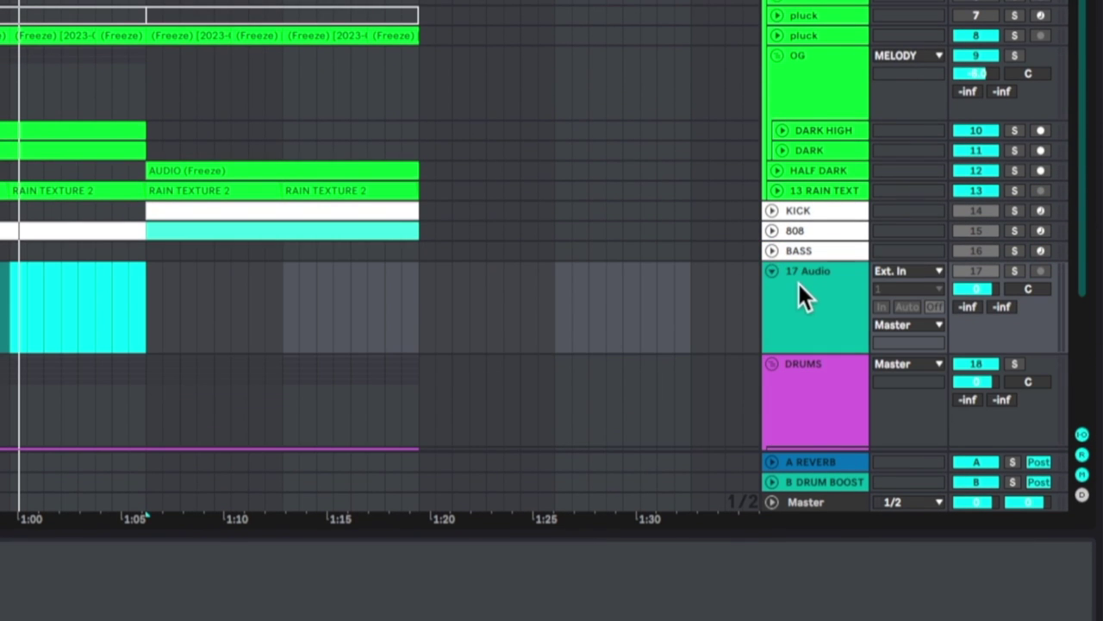
pyautogui.click(929, 270)
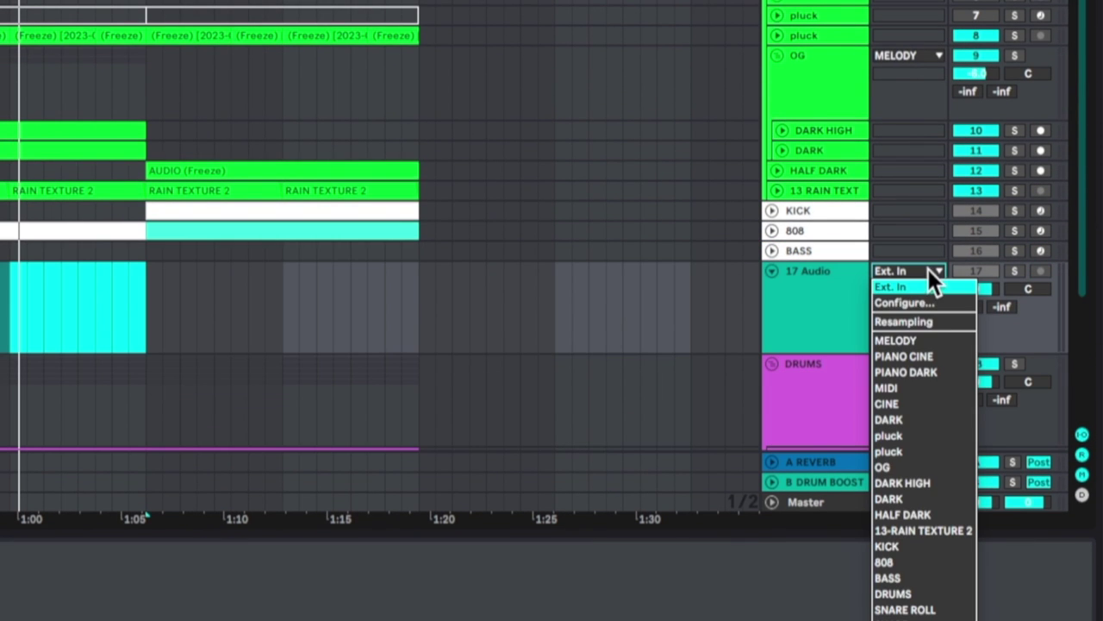
pyautogui.click(919, 321)
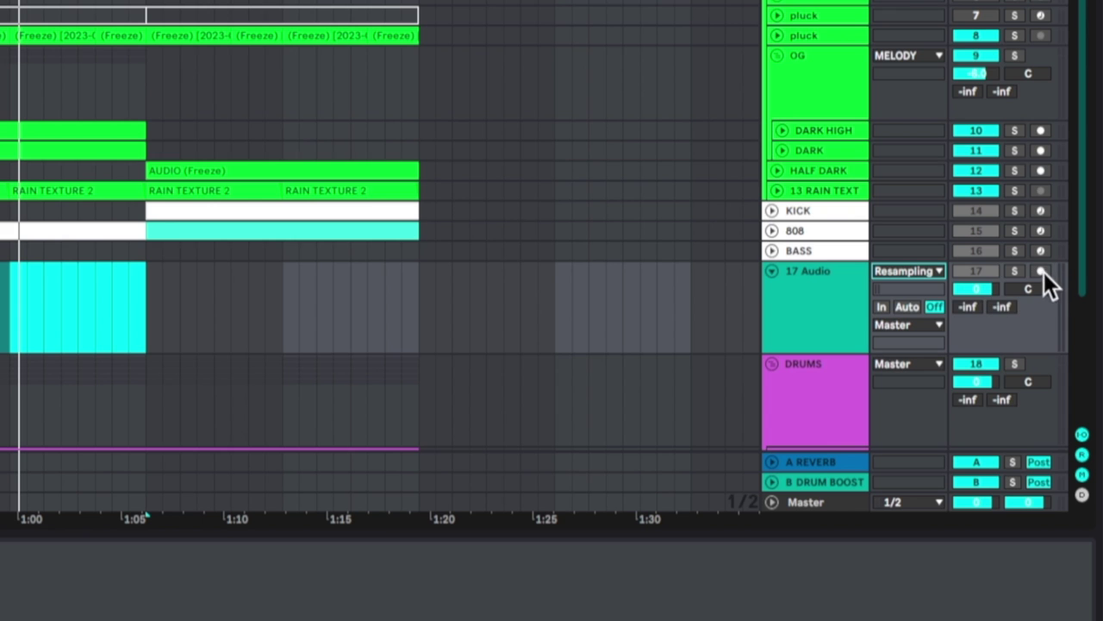
pyautogui.click(1015, 271)
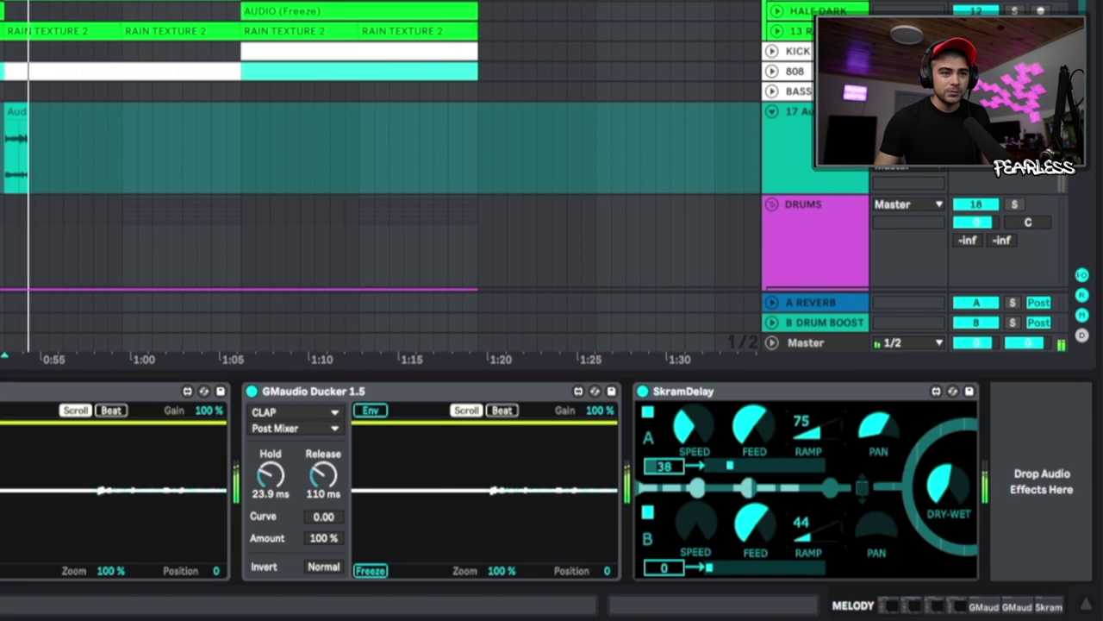
# - Sweep SkramDelay (side A speed 62, side B value 57, side B speed ~25) and curve the EQ frequency automation upward
pyautogui.moveTo(666, 466); pyautogui.dragTo(659, 436)
pyautogui.moveTo(676, 567); pyautogui.dragTo(681, 543)
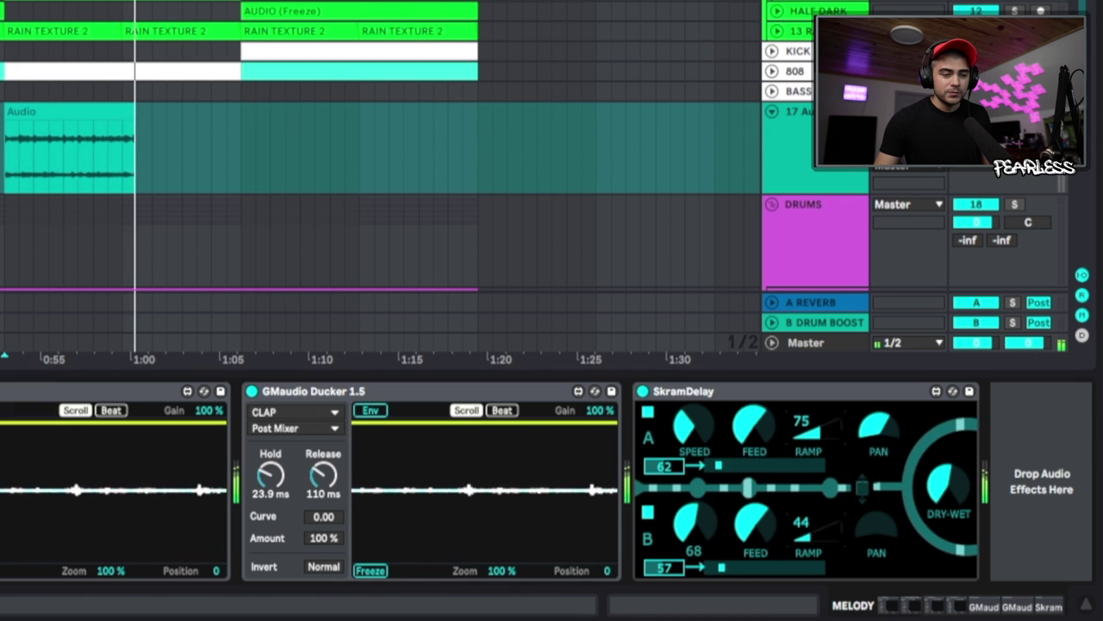
pyautogui.moveTo(690, 517); pyautogui.dragTo(692, 534)
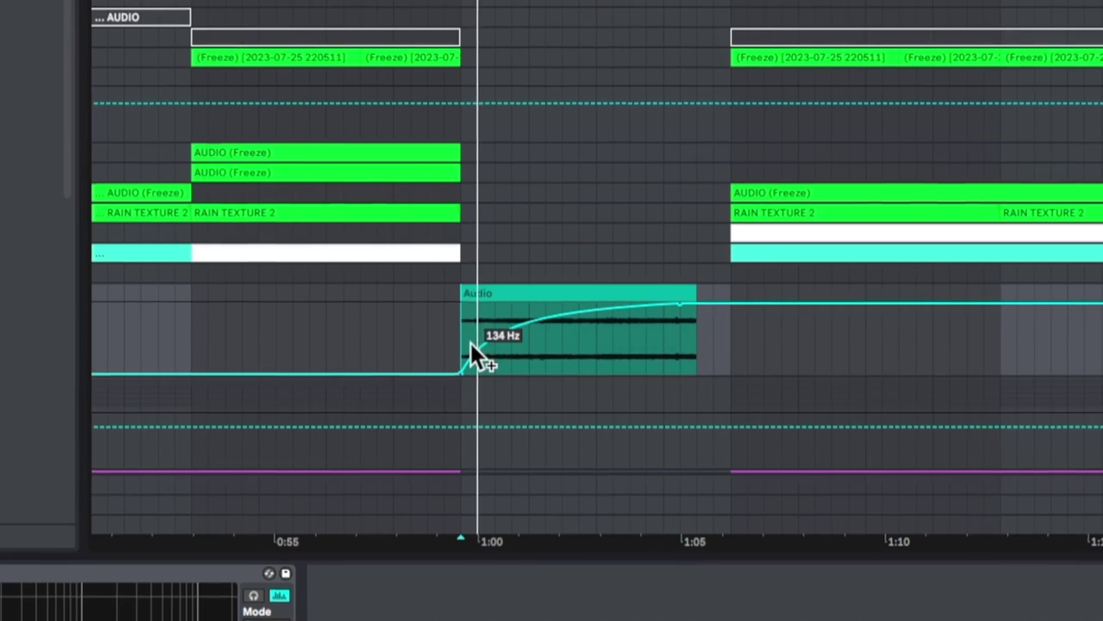
pyautogui.moveTo(471, 343); pyautogui.dragTo(358, 396)
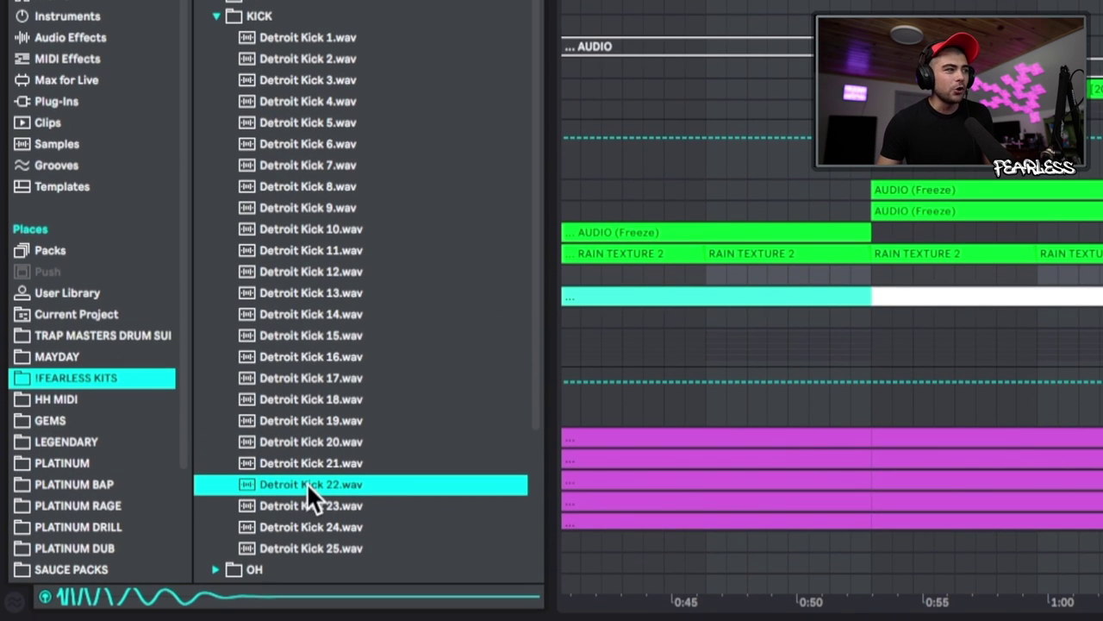
# - Load Detroit Kick 22 into Simpler, keeping the MS2 filter circuit
pyautogui.moveTo(306, 483)
pyautogui.mouseDown()
pyautogui.moveTo(387, 604)
pyautogui.moveTo(472, 620)
pyautogui.mouseUp()
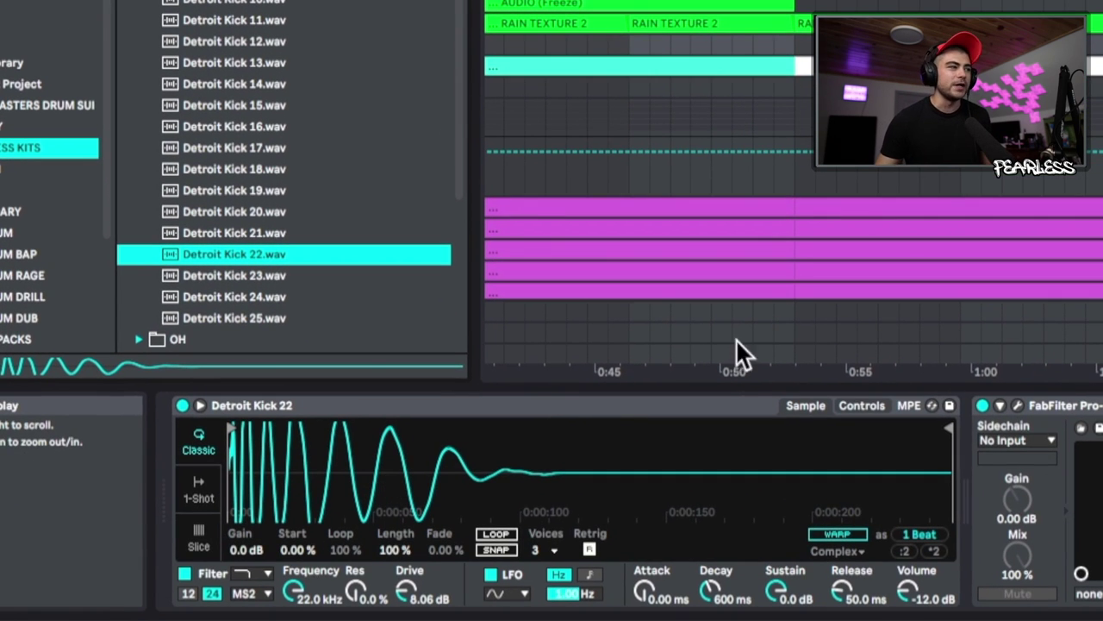
pyautogui.click(257, 594)
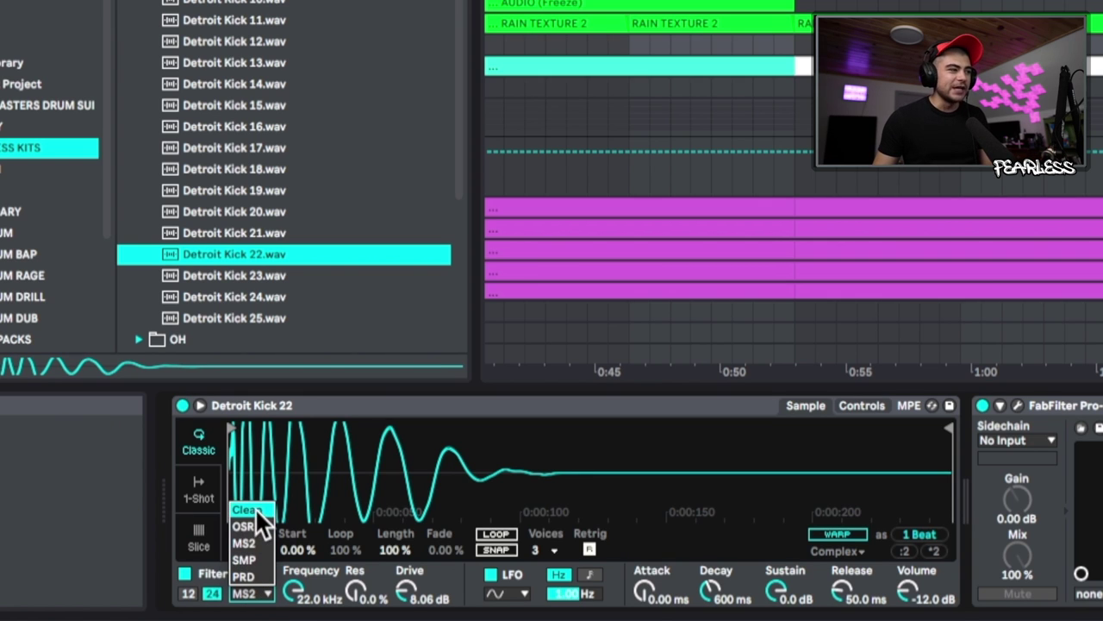
pyautogui.click(267, 596)
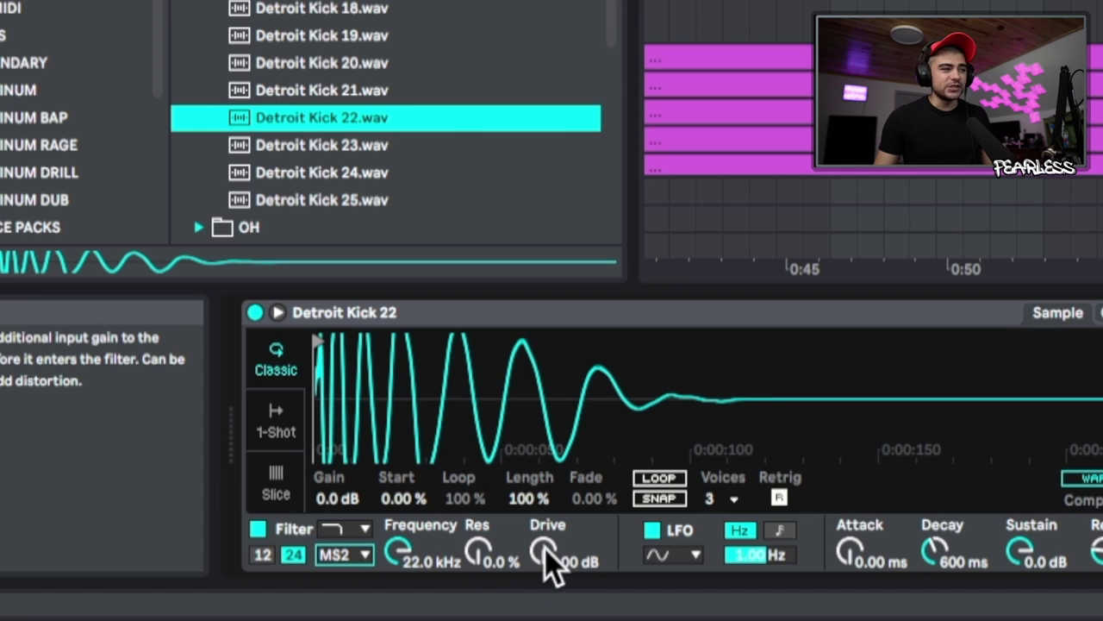
# - Push Simpler's filter drive to 8.76 dB, compare SMP and PRD circuits, then return to MS2
pyautogui.moveTo(544, 553); pyautogui.dragTo(545, 509)
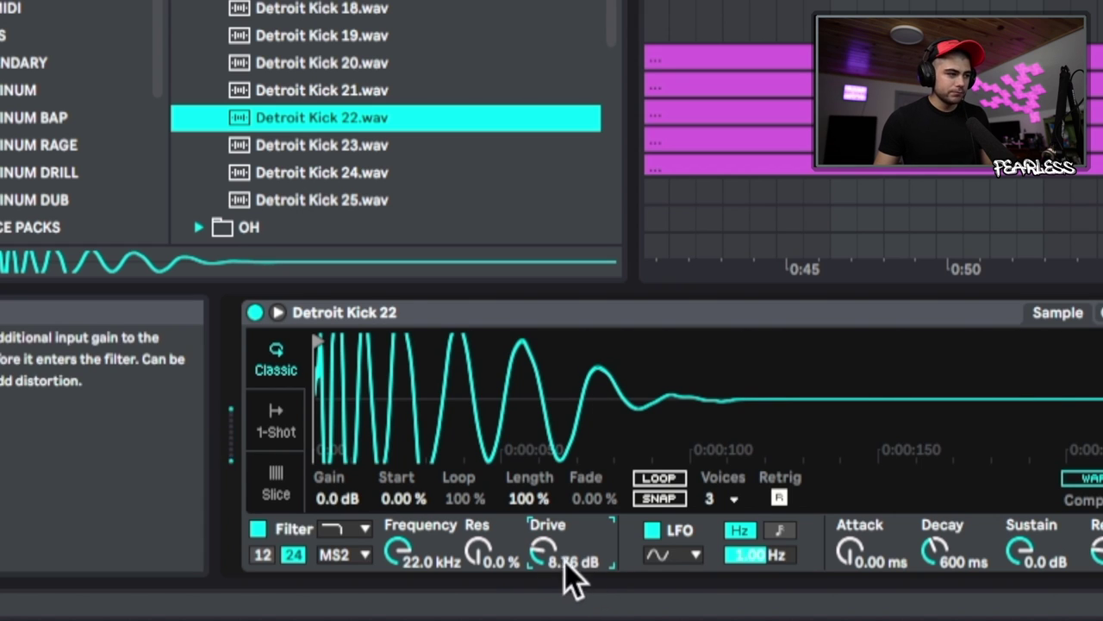
pyautogui.click(348, 557)
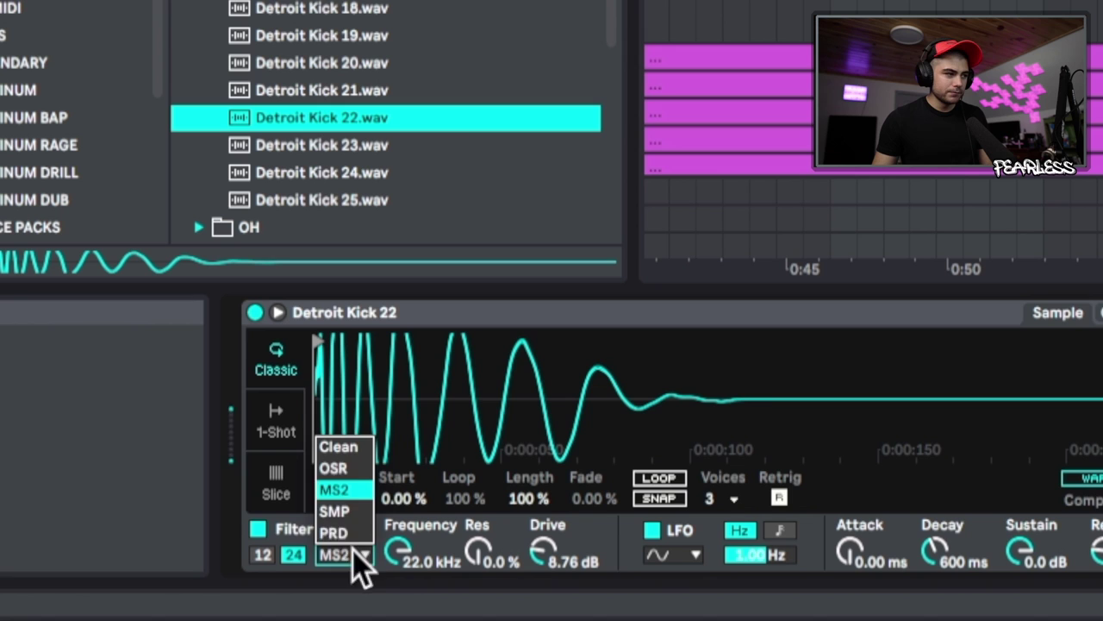
pyautogui.click(360, 512)
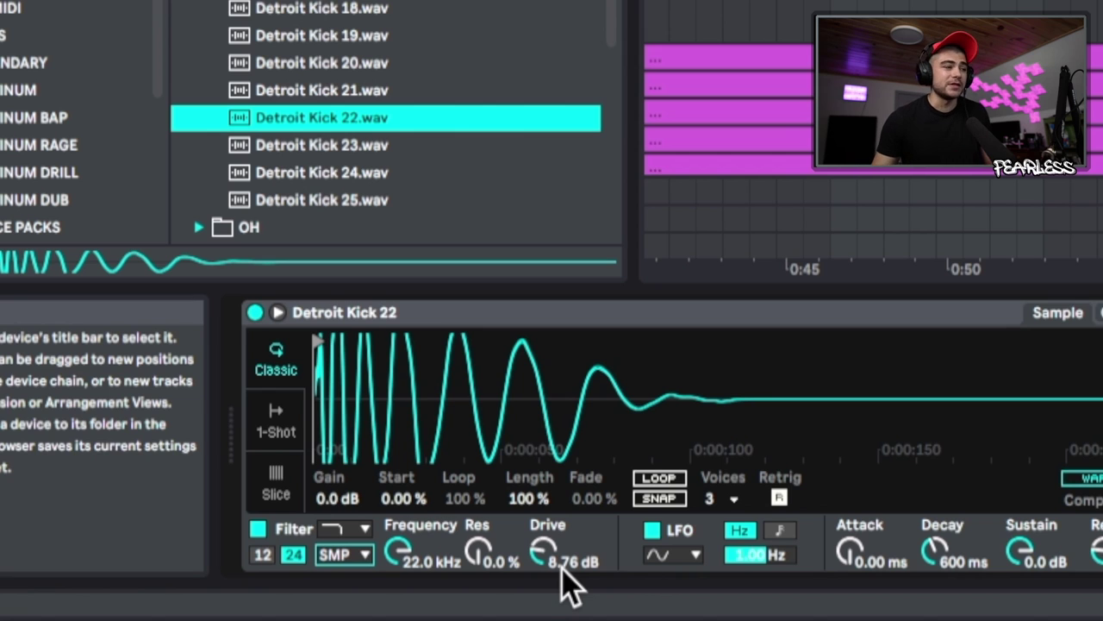
pyautogui.click(330, 555)
pyautogui.click(346, 533)
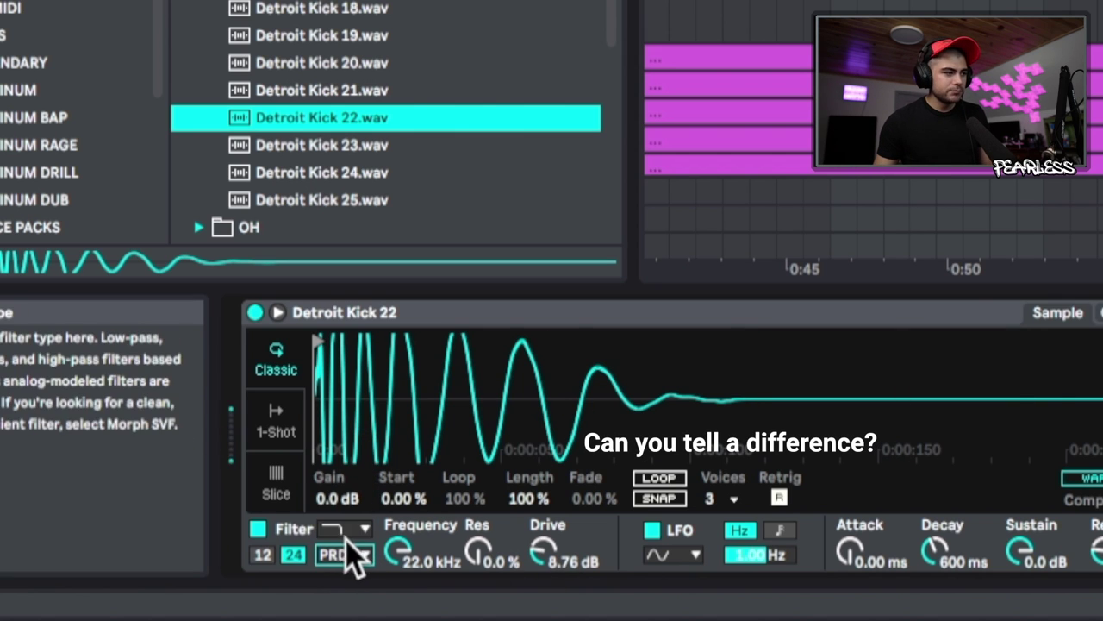
pyautogui.click(362, 550)
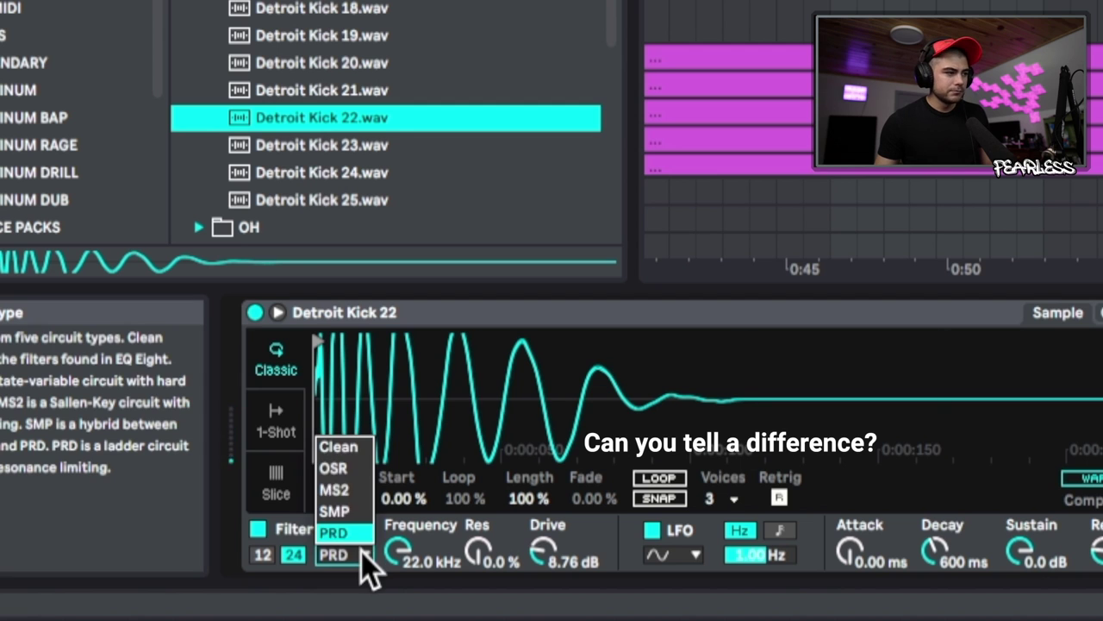
pyautogui.click(340, 488)
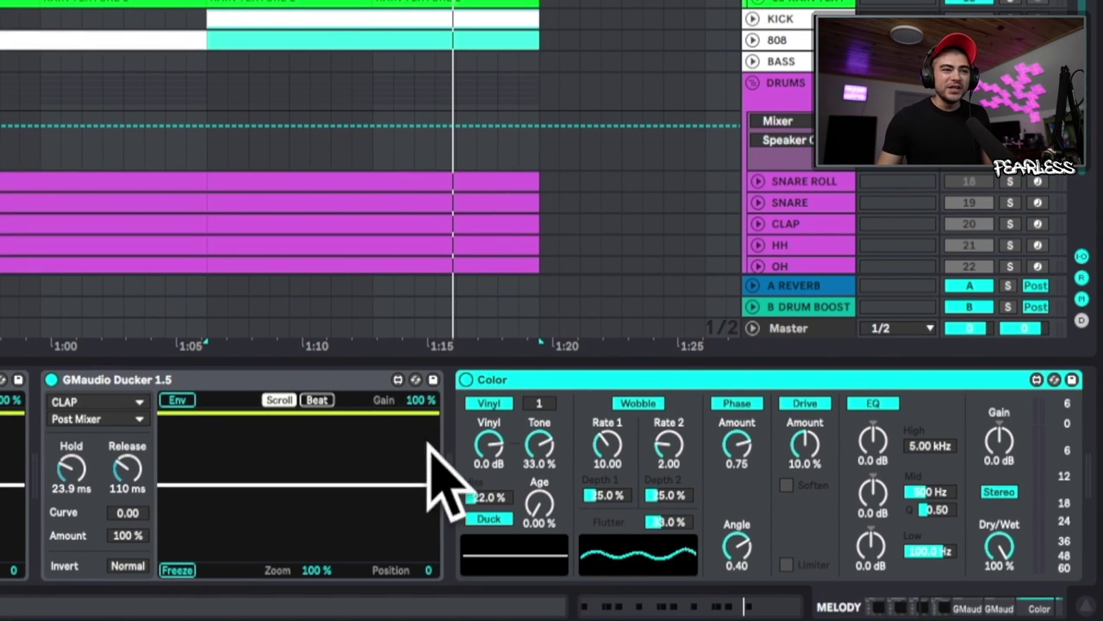
# - Add some Age to Color, toggling Wobble and bypassing the device to compare
pyautogui.click(493, 444)
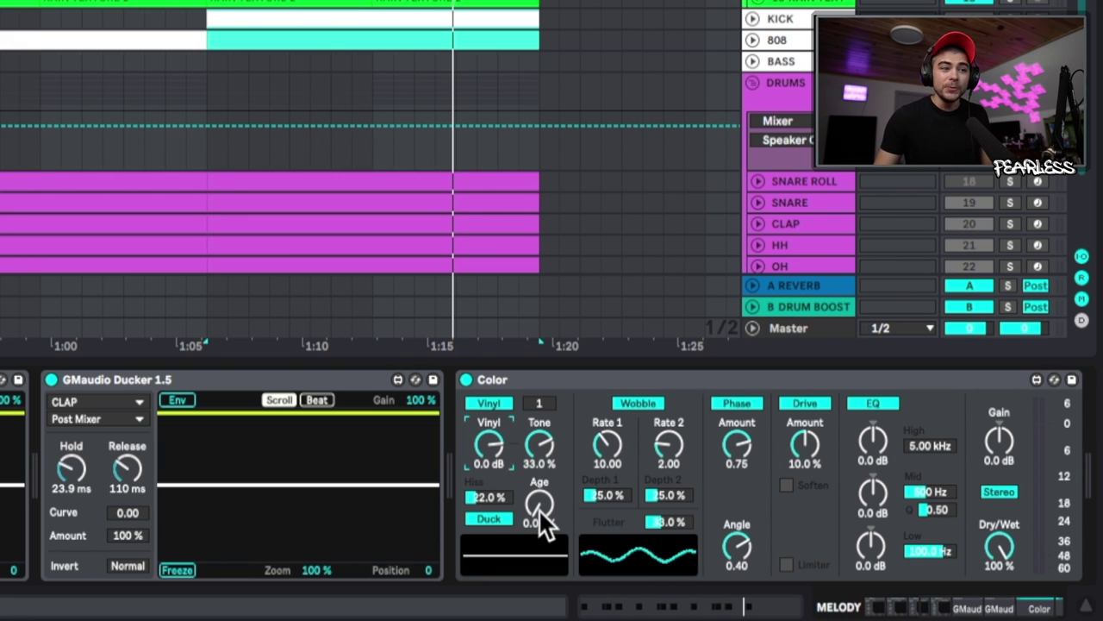
pyautogui.moveTo(539, 509); pyautogui.dragTo(539, 470)
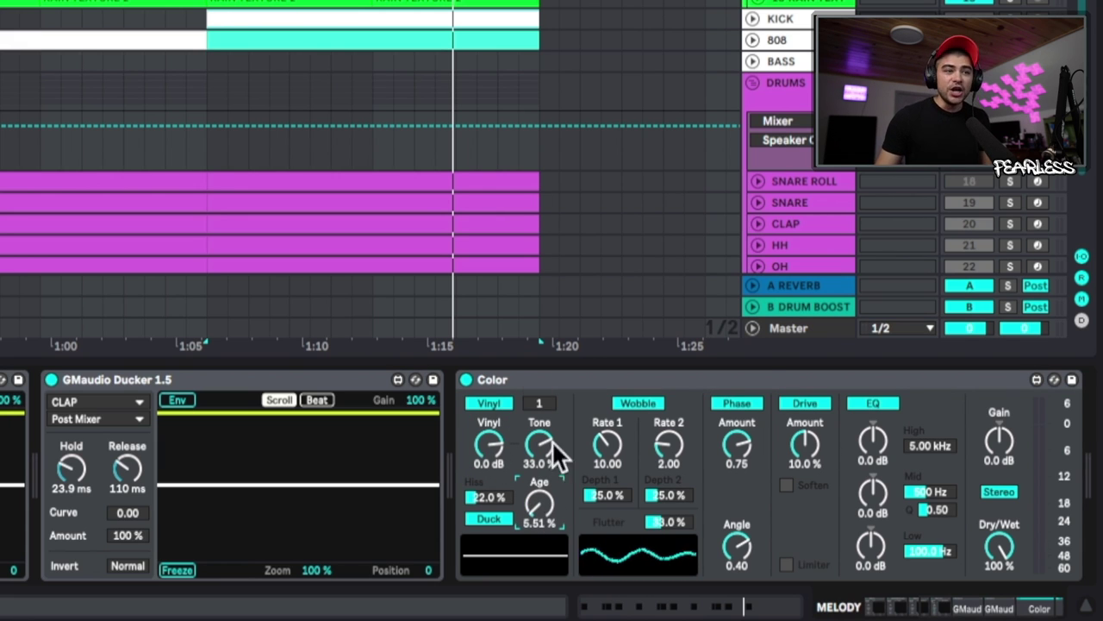
pyautogui.click(634, 402)
pyautogui.click(634, 402)
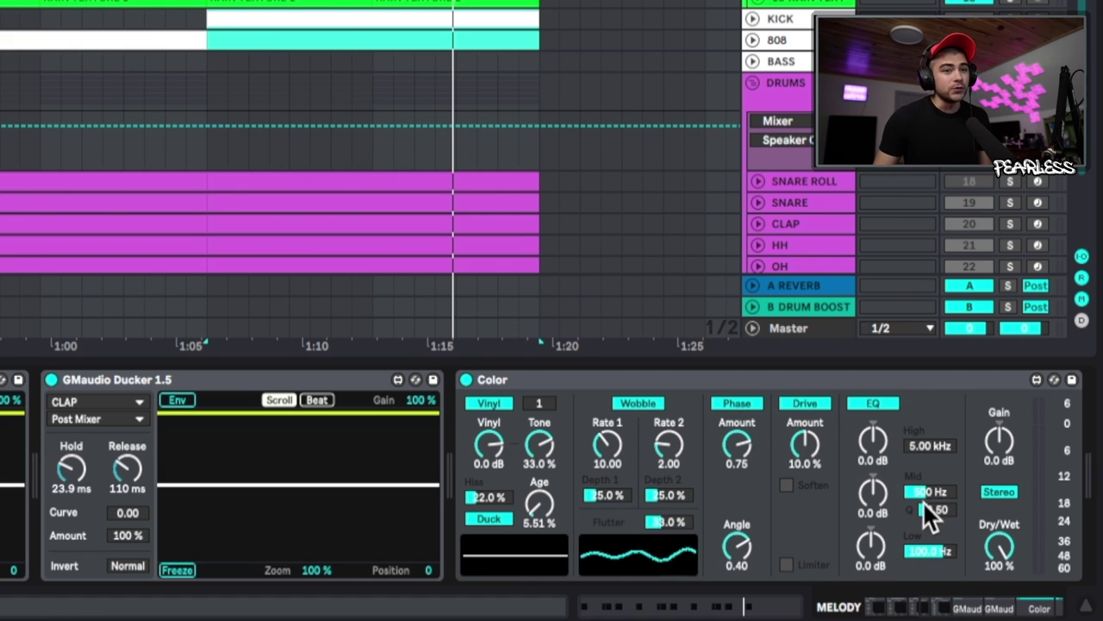
pyautogui.click(465, 379)
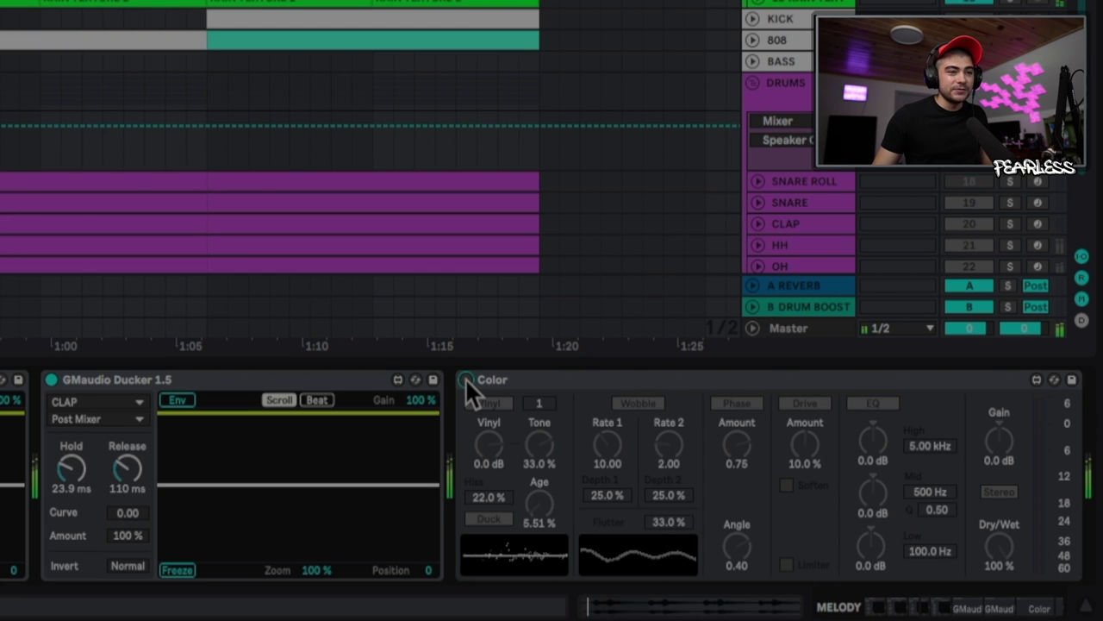
pyautogui.click(466, 379)
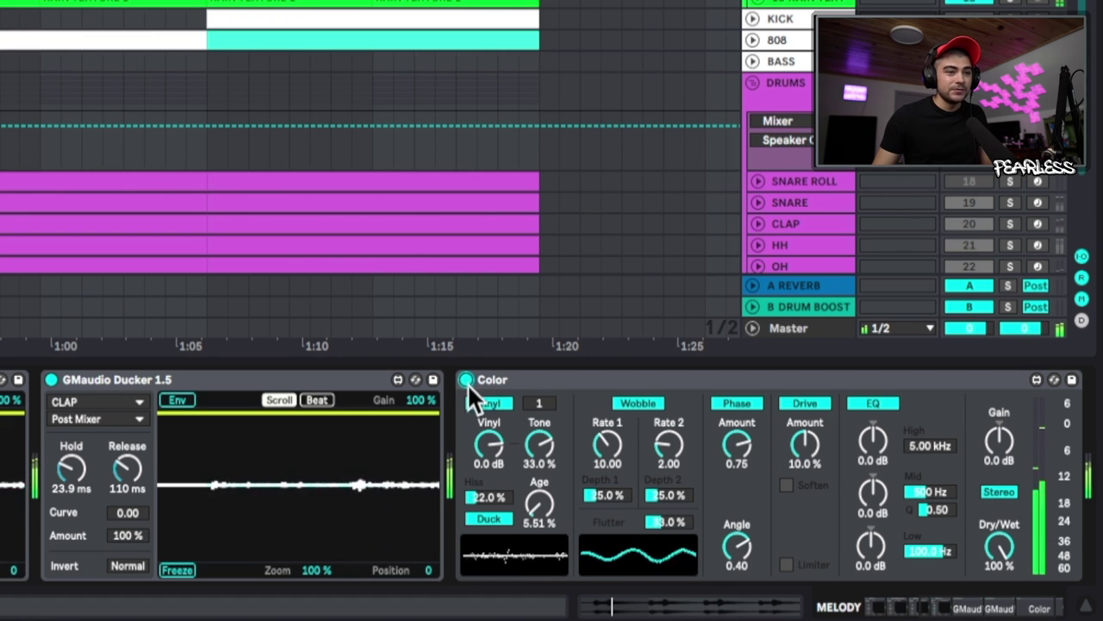
# - Set Color's Vinyl to -15 dB and Tone to 24.3%, and slow Wobble Rate 1 below 10
pyautogui.click(500, 443)
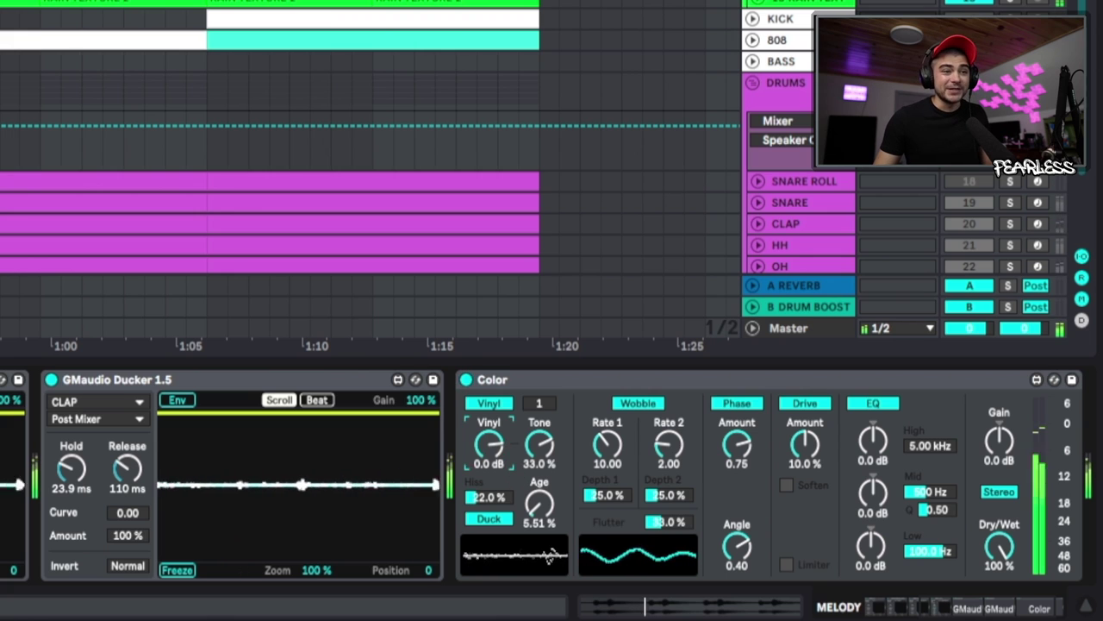
pyautogui.moveTo(500, 443); pyautogui.dragTo(499, 476)
pyautogui.moveTo(539, 443); pyautogui.dragTo(540, 456)
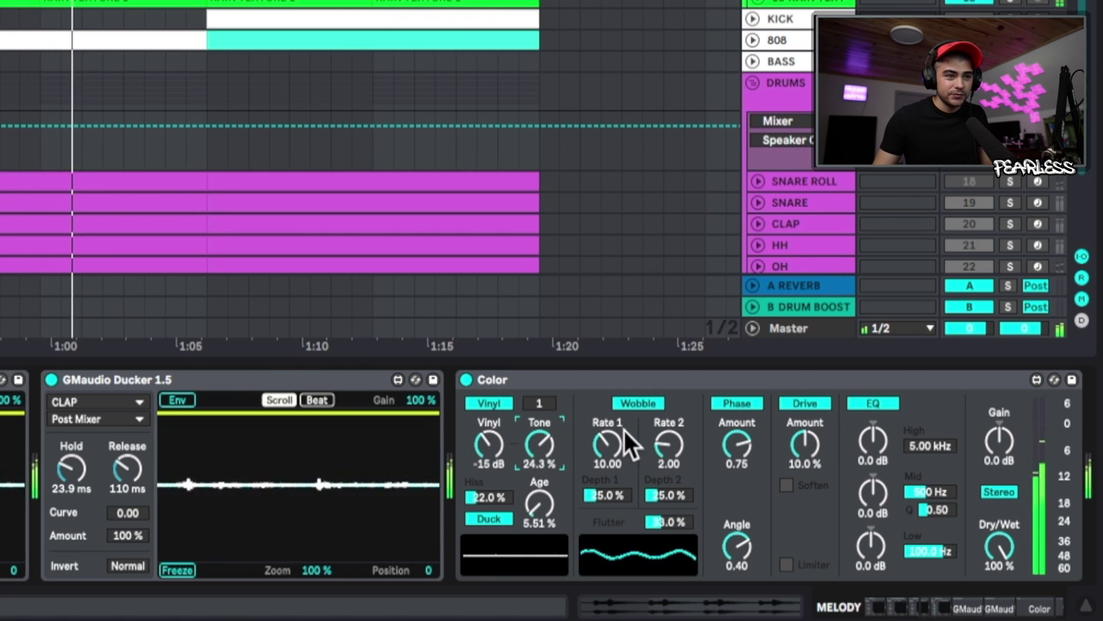
pyautogui.moveTo(608, 444); pyautogui.dragTo(607, 455)
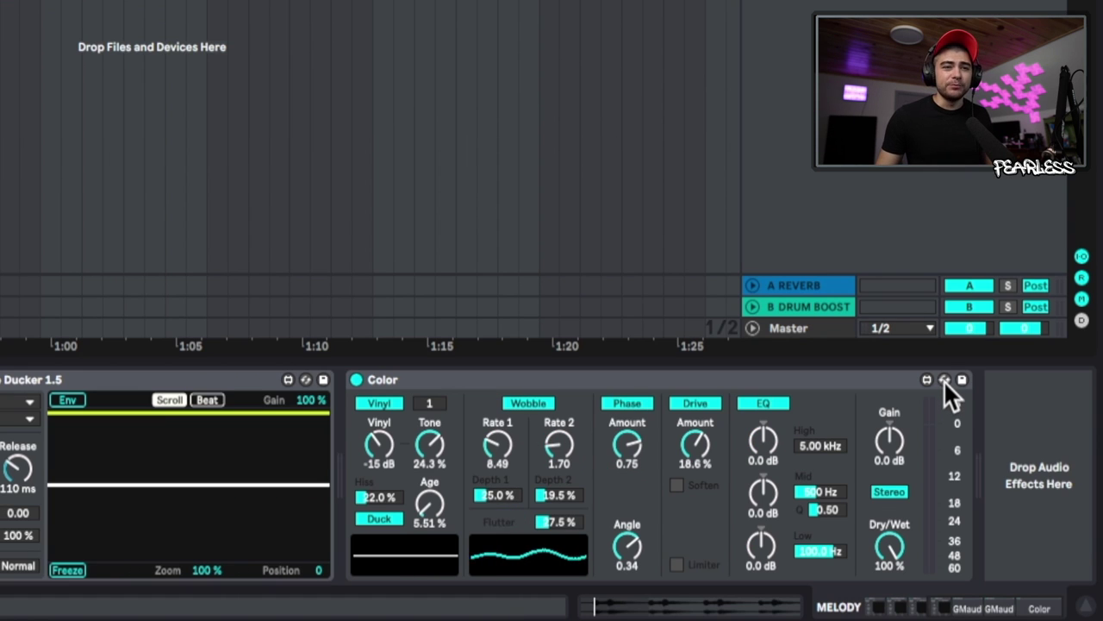
# - Browse the Color presets and audition Aged Fidelity and Bottom on the Color device
pyautogui.click(944, 380)
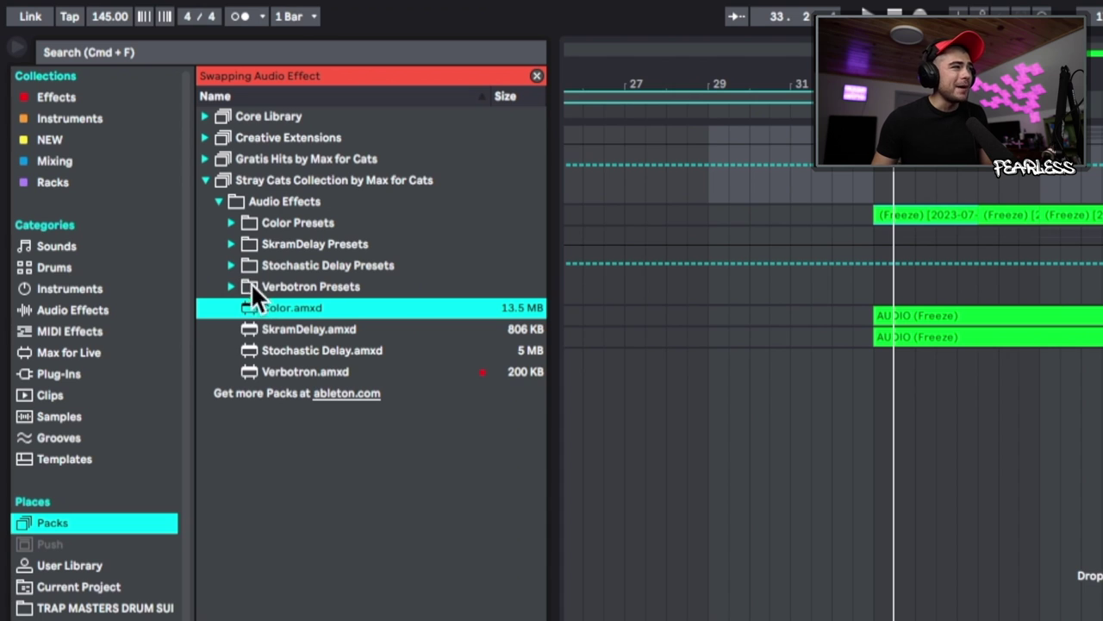
pyautogui.click(232, 224)
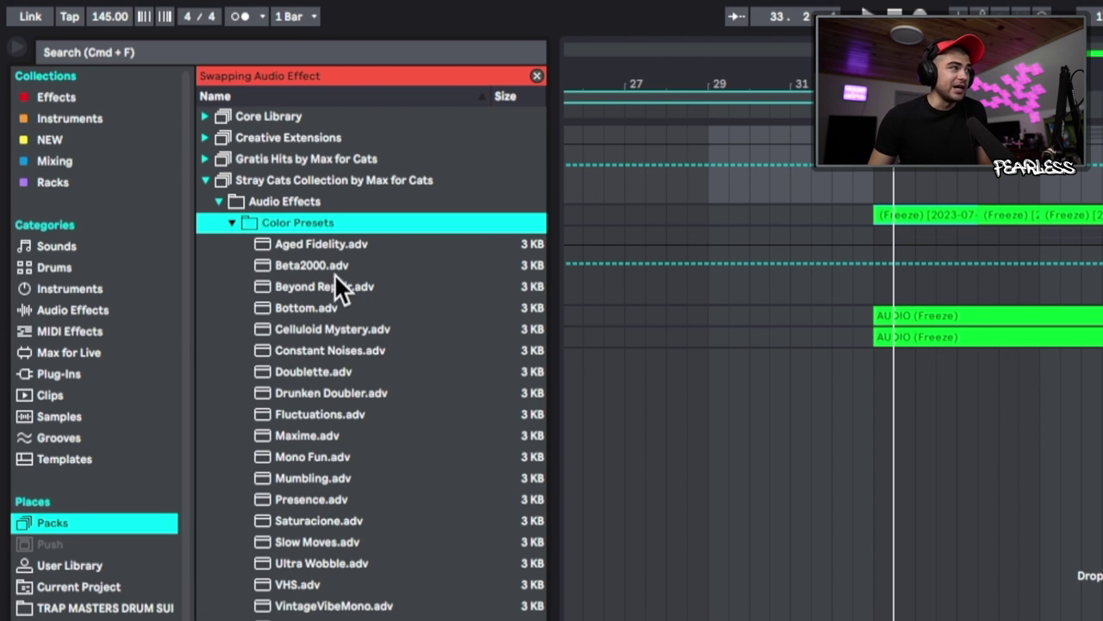
pyautogui.click(328, 244)
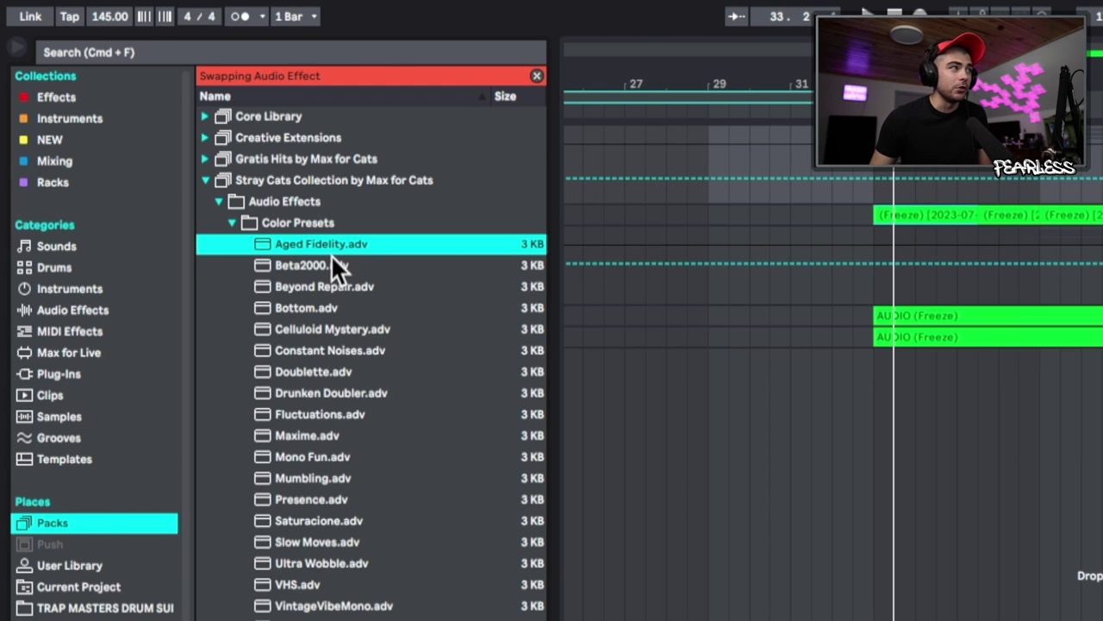
pyautogui.click(328, 307)
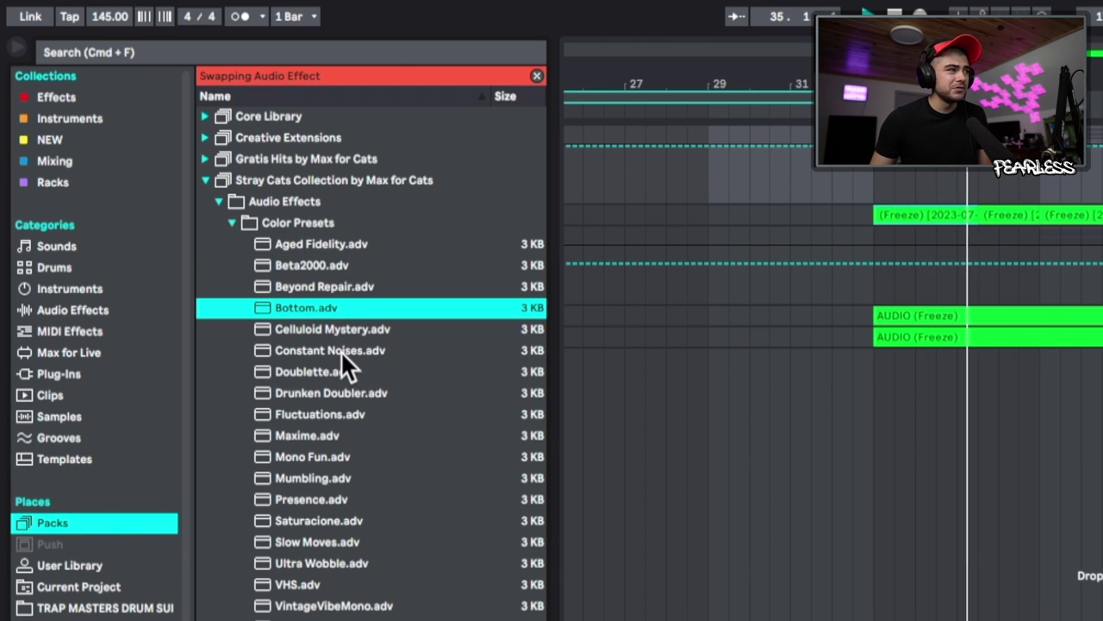
# - Audition Doublette, Maxime, Presence and Saturacione, ending with the VHS preset loaded
pyautogui.click(345, 373)
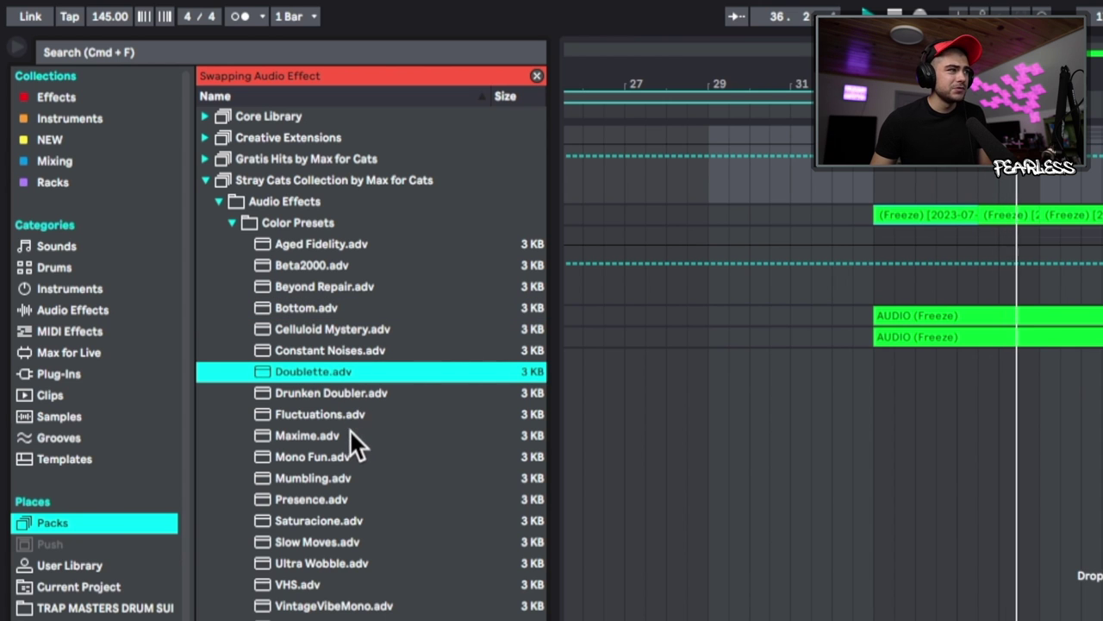
pyautogui.click(340, 438)
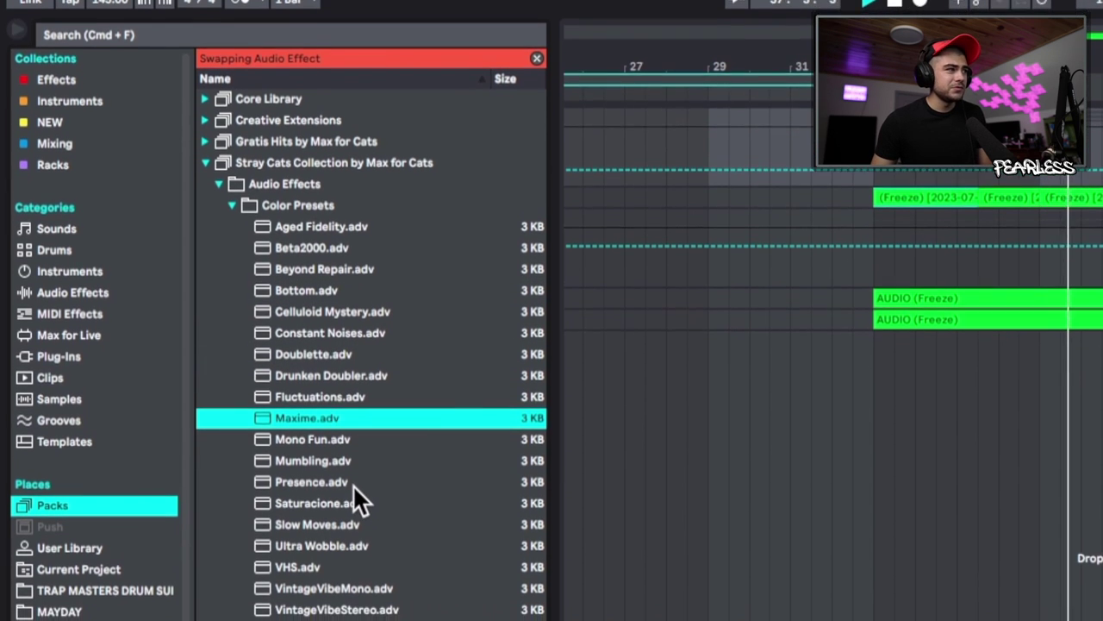
pyautogui.click(349, 482)
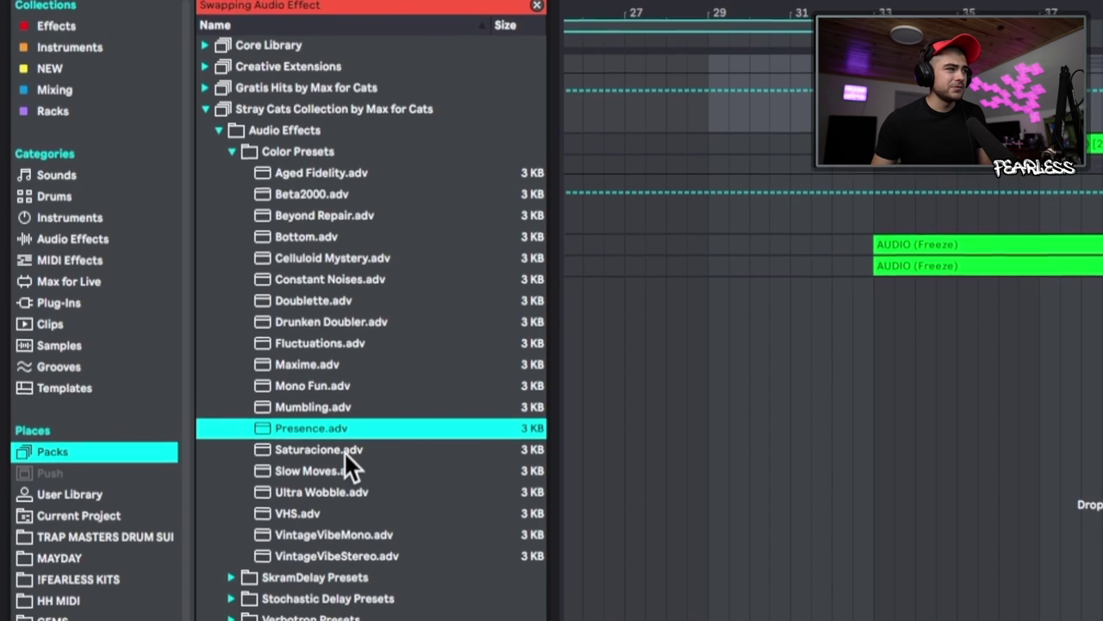
pyautogui.click(344, 451)
pyautogui.click(353, 514)
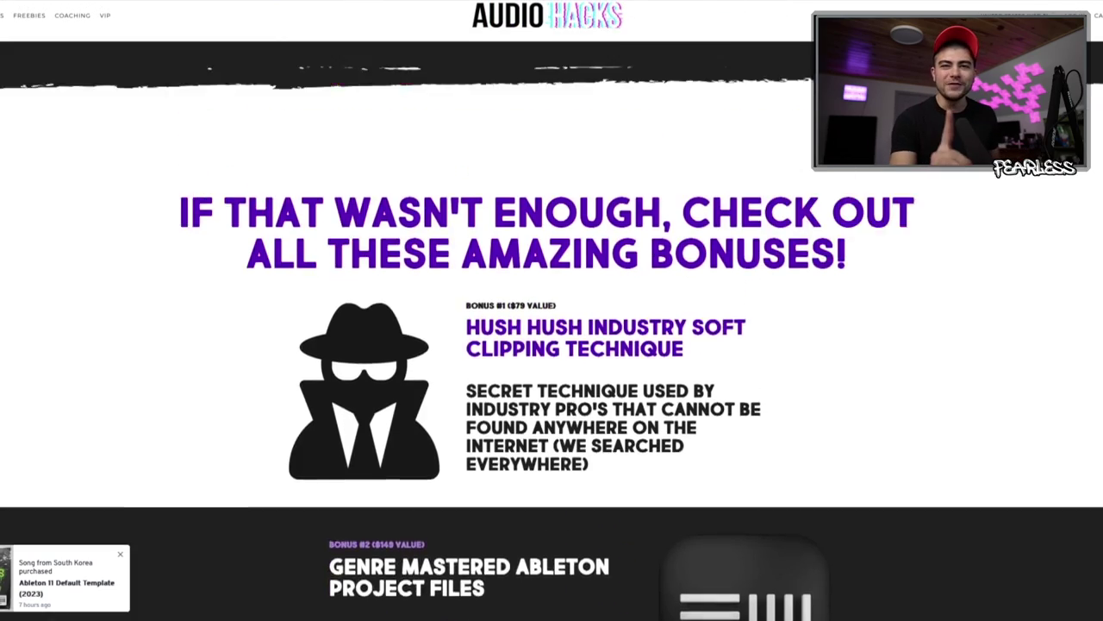
# - Scroll the Audio Hacks VIP page to reach the Customer Reviews section
pyautogui.scroll(20, 552, 310)
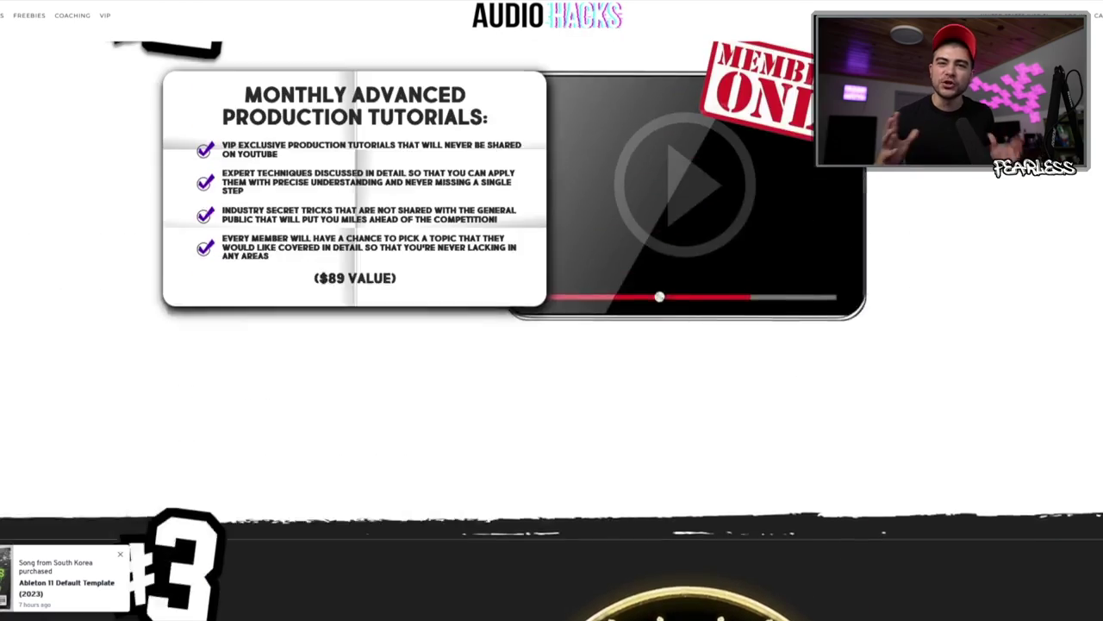
pyautogui.scroll(5, 552, 310)
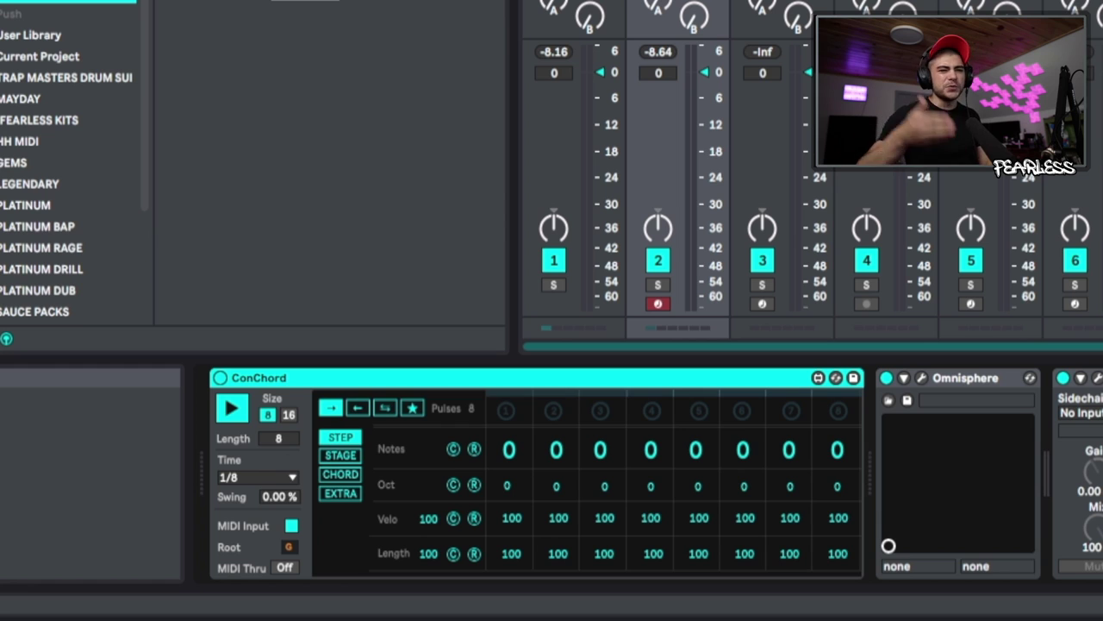
# - Play and stop ConChord's default all-zero pattern through Omnisphere
pyautogui.press('space')
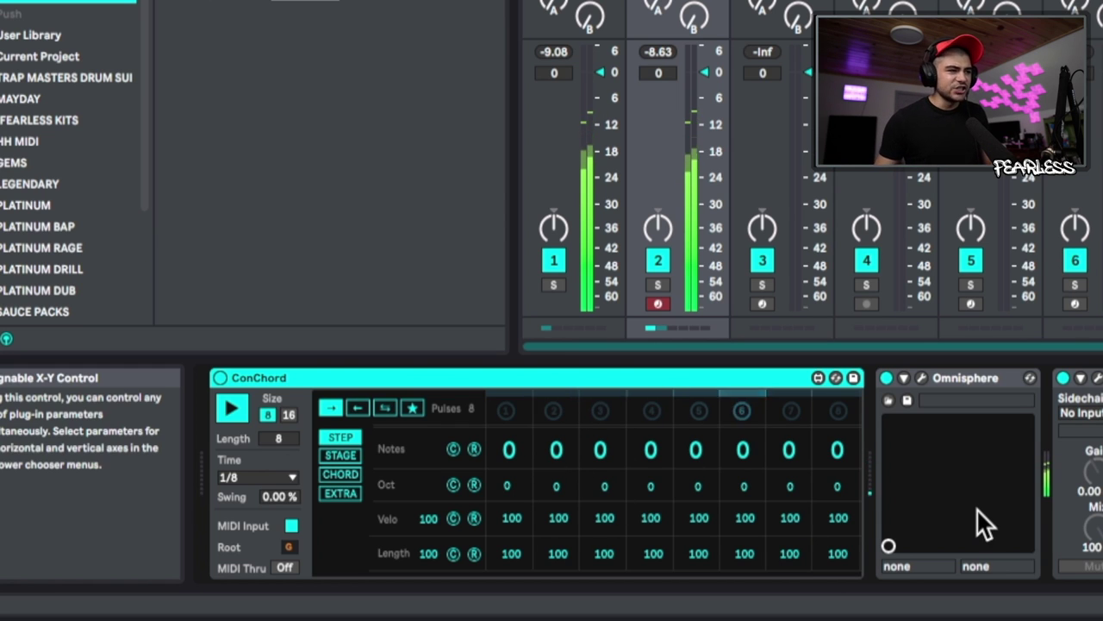
pyautogui.press('space')
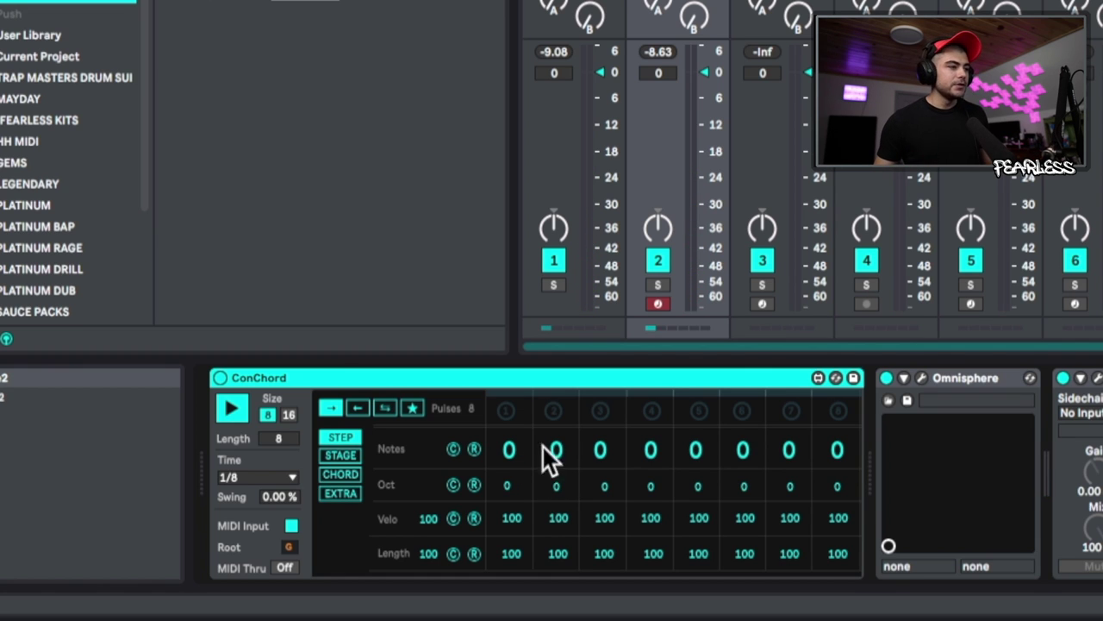
# - Set ConChord step 1's note to 5 and step 4's note to 3
pyautogui.click(512, 467)
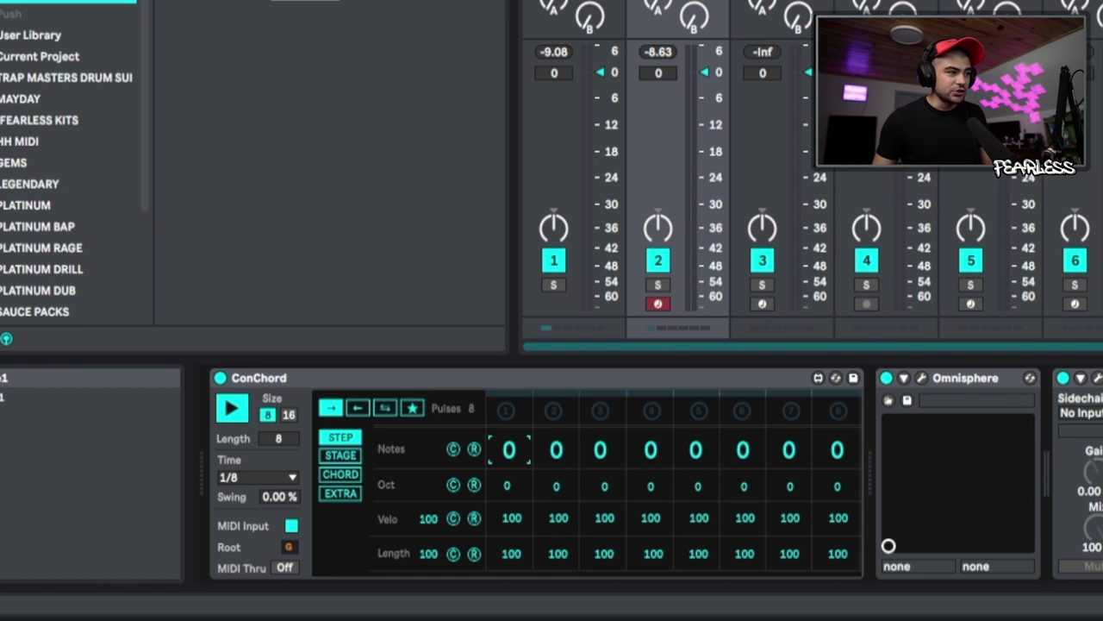
pyautogui.moveTo(511, 467); pyautogui.dragTo(512, 453)
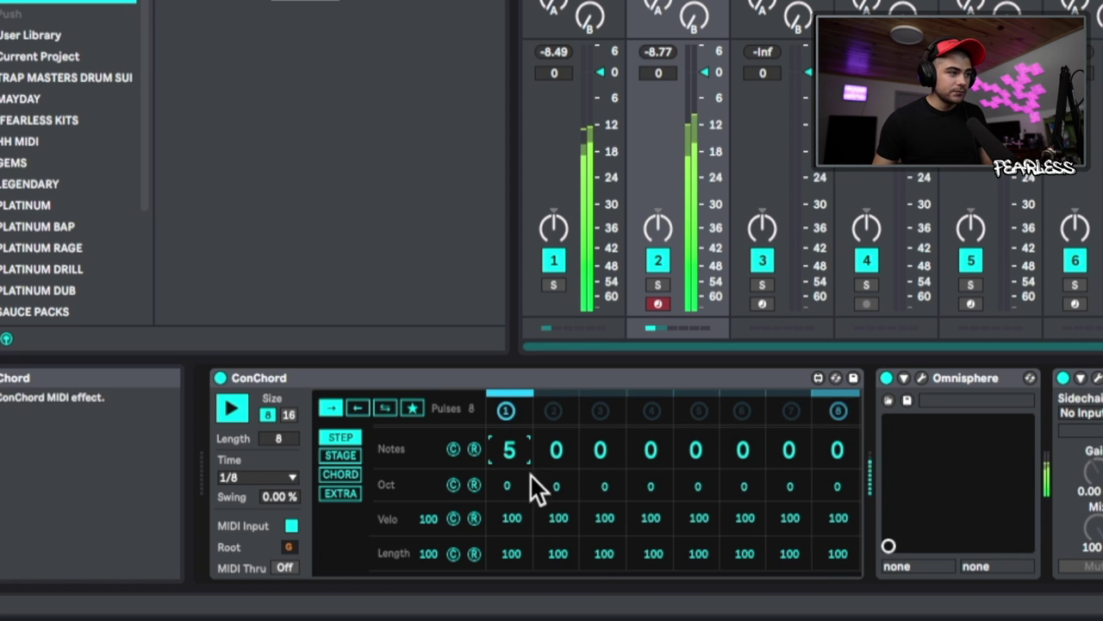
pyautogui.moveTo(640, 450)
pyautogui.mouseDown()
pyautogui.moveTo(640, 466)
pyautogui.moveTo(650, 433)
pyautogui.mouseUp()
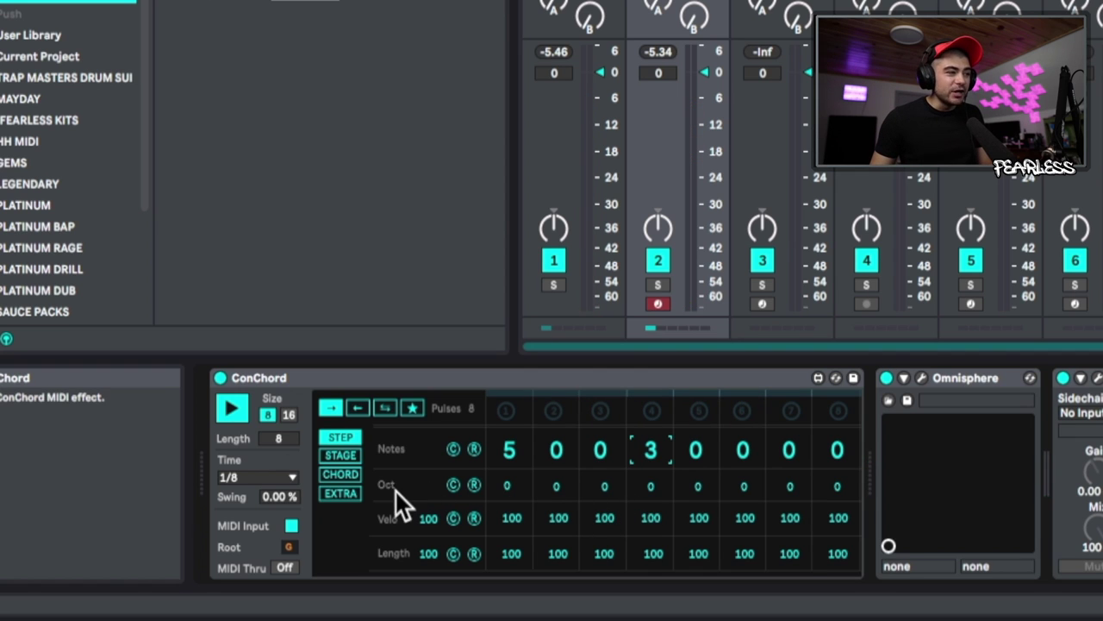
# - Raise step 6 by one octave and shorten its note length
pyautogui.moveTo(510, 487); pyautogui.dragTo(511, 483)
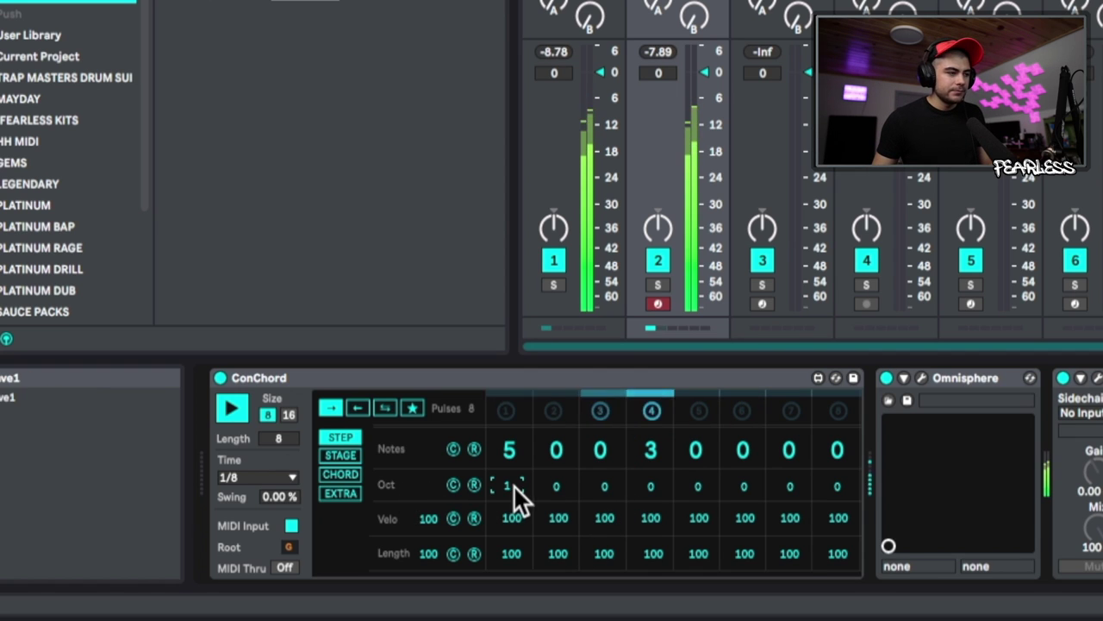
pyautogui.moveTo(743, 487); pyautogui.dragTo(743, 483)
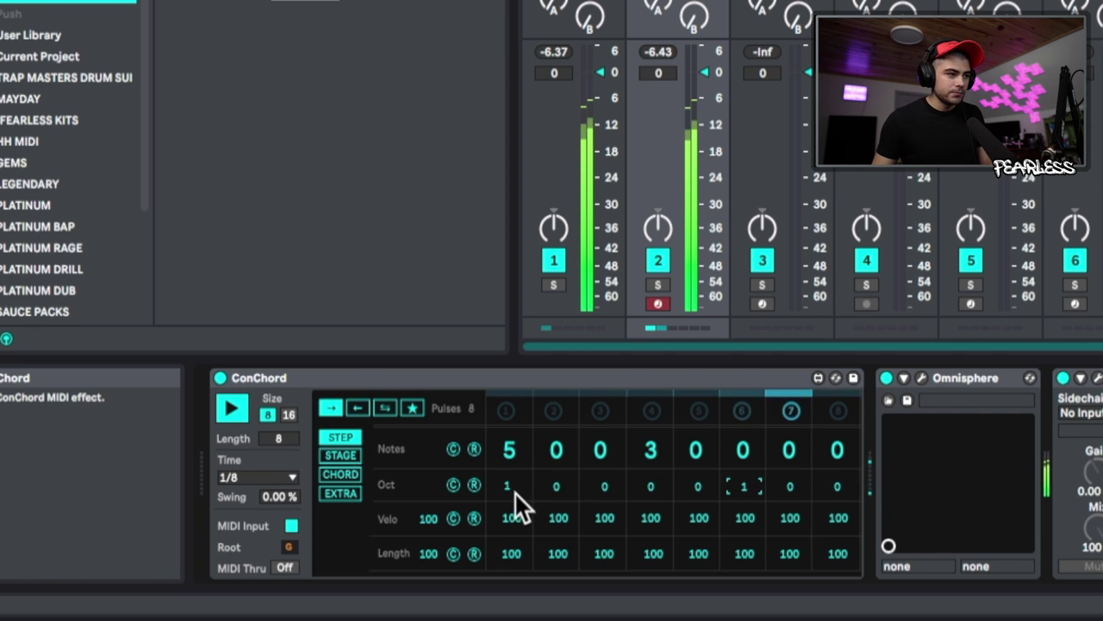
pyautogui.moveTo(515, 491); pyautogui.dragTo(555, 522)
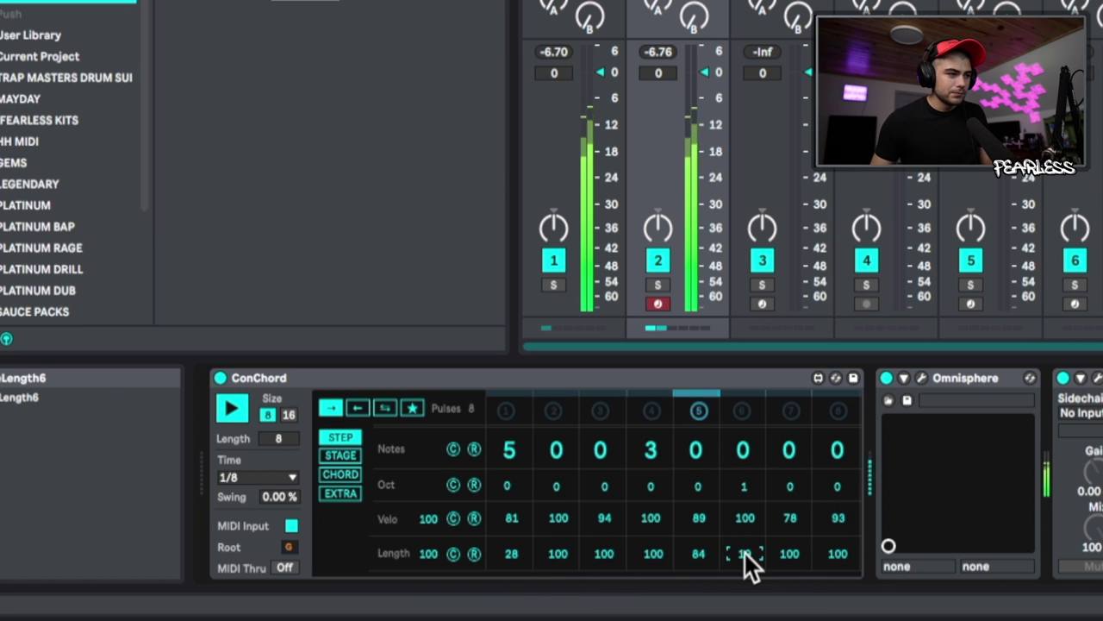
pyautogui.moveTo(744, 551)
pyautogui.mouseDown()
pyautogui.moveTo(744, 595)
pyautogui.moveTo(746, 549)
pyautogui.mouseUp()
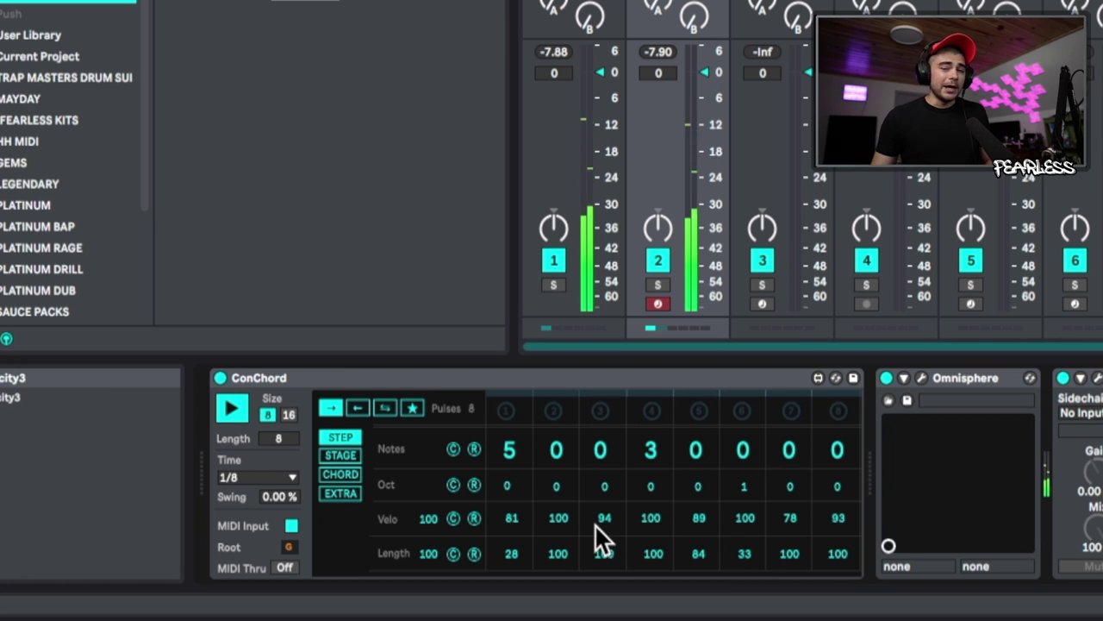
# - In ConChord's STAGE view, set stage 1 Mode to II so it retriggers
pyautogui.click(336, 454)
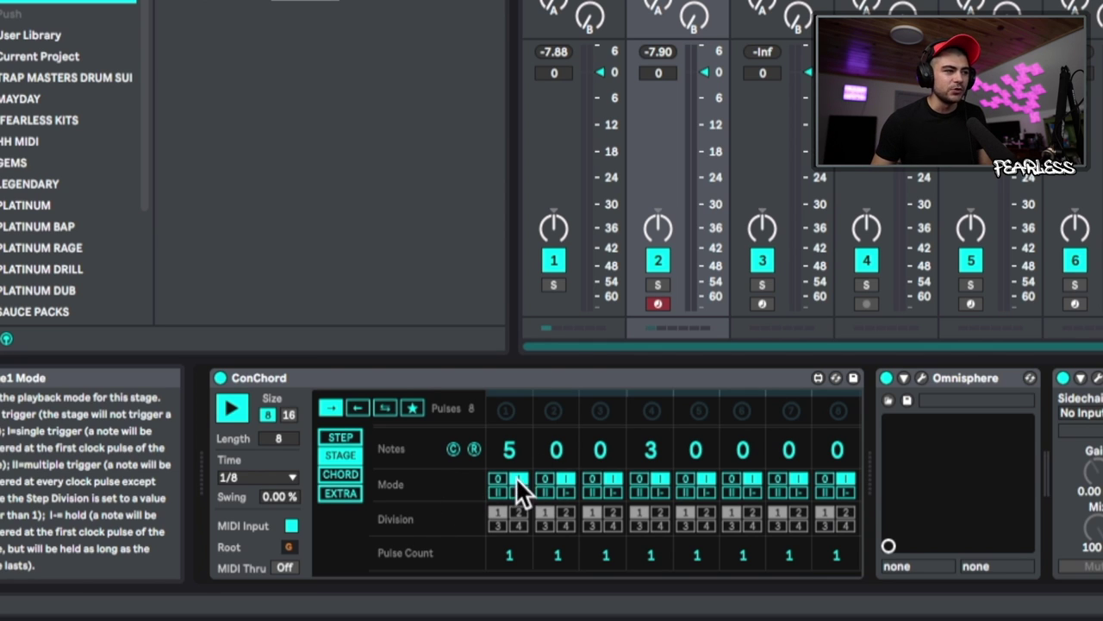
pyautogui.click(497, 490)
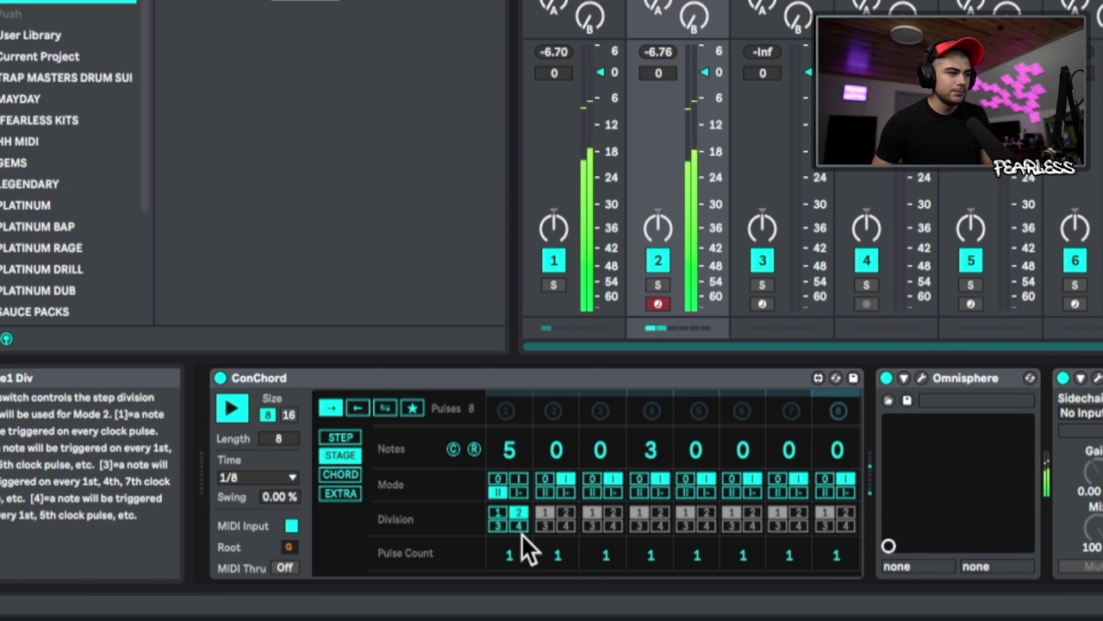
pyautogui.click(348, 473)
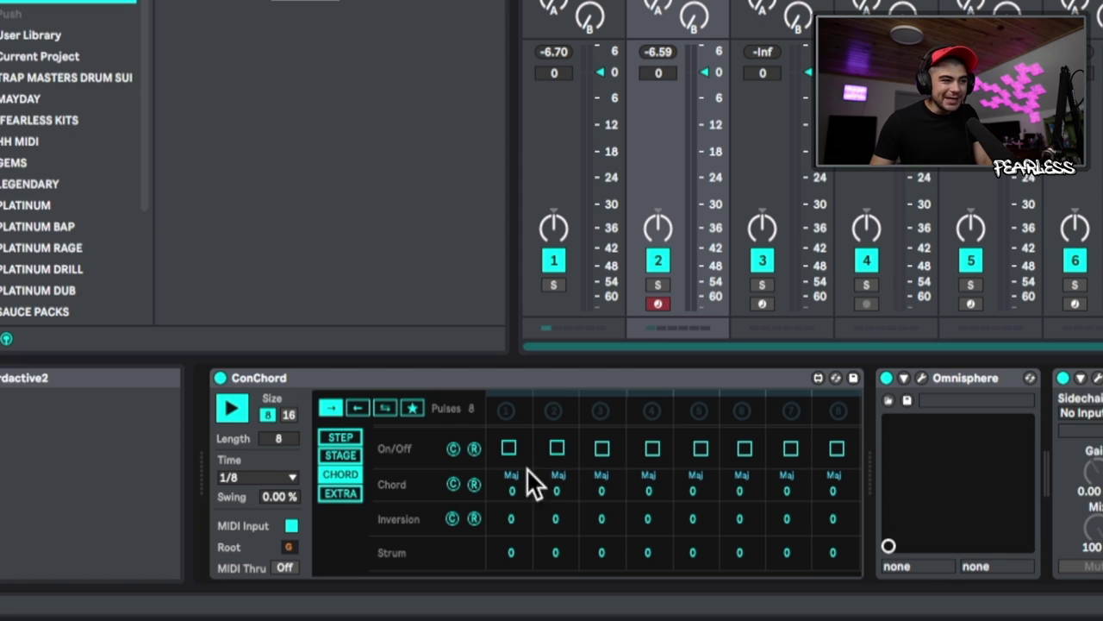
# - Enable chords on steps 1 and 4, giving step 1 a minor chord with inversion 2
pyautogui.click(509, 448)
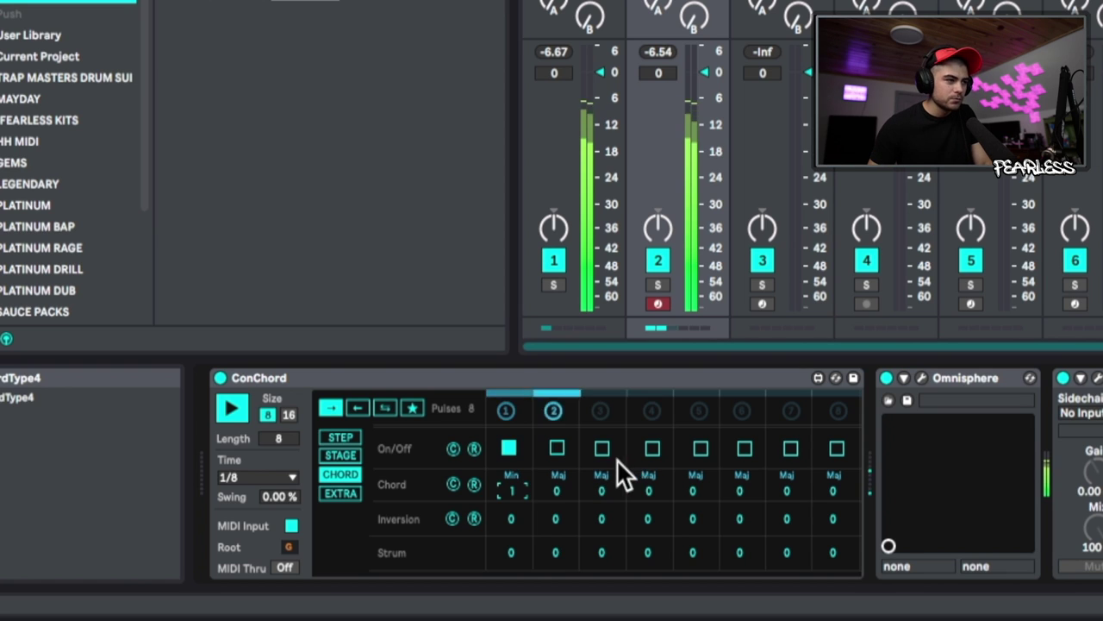
pyautogui.click(648, 448)
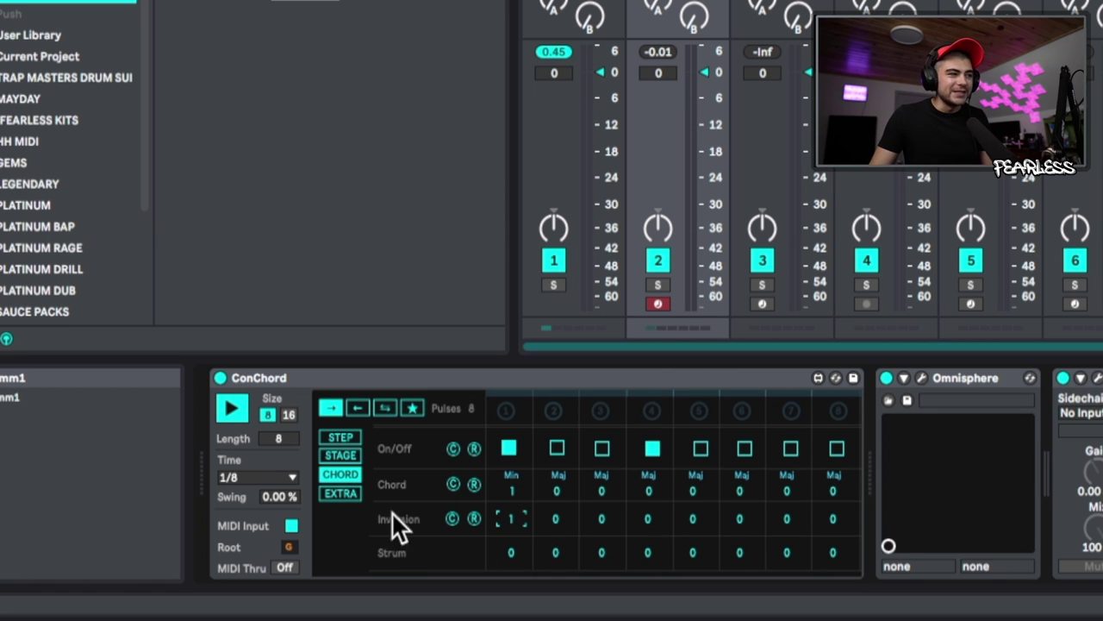
pyautogui.moveTo(511, 518); pyautogui.dragTo(517, 529)
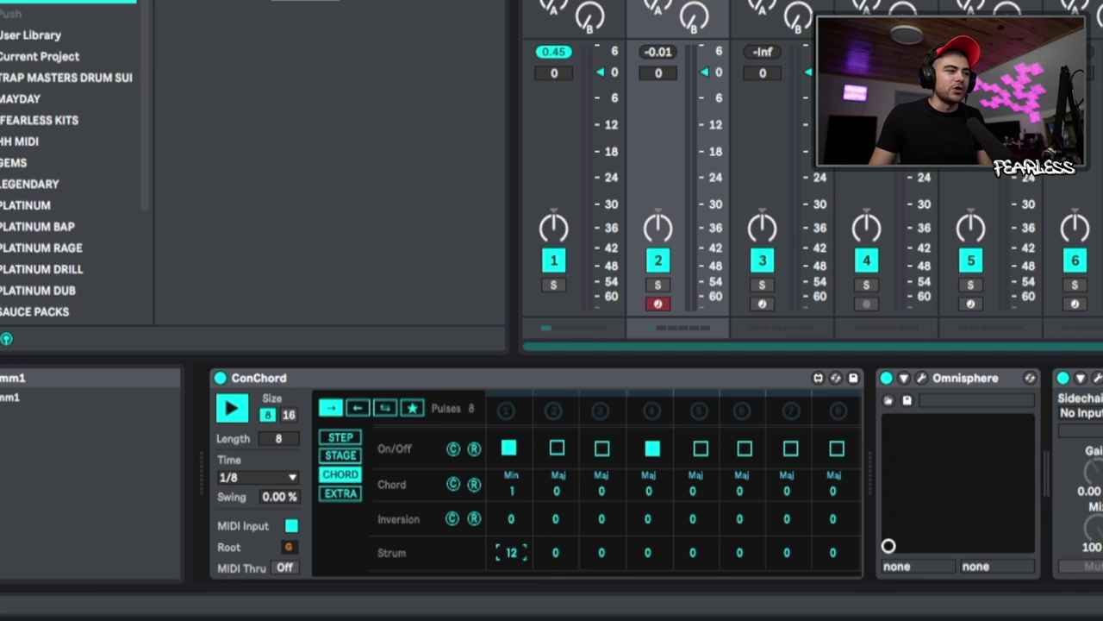
pyautogui.moveTo(517, 527); pyautogui.dragTo(507, 557)
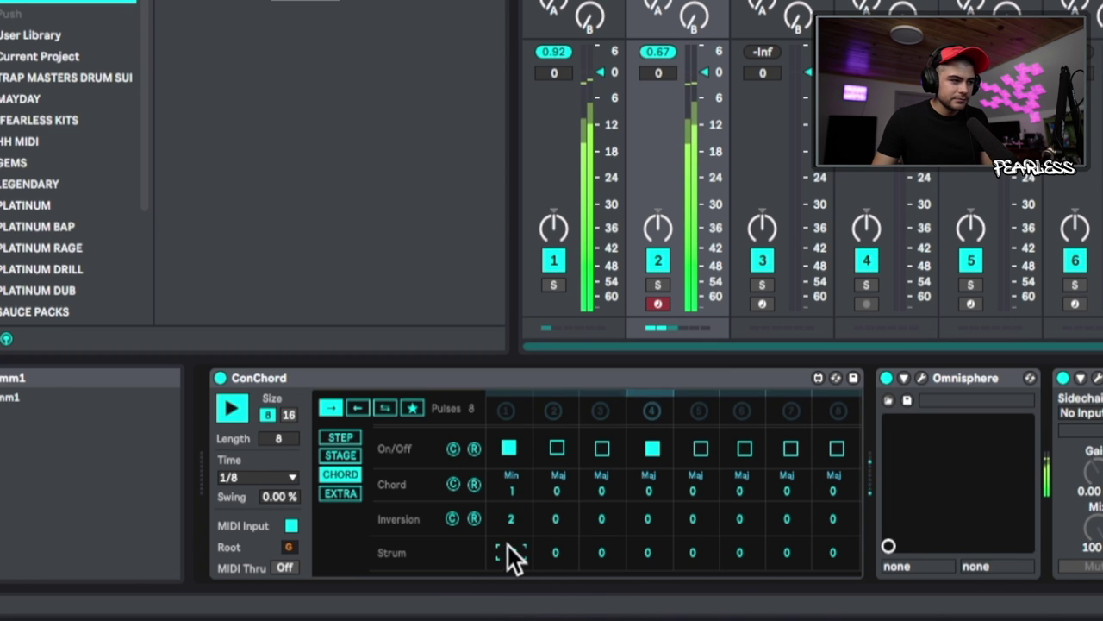
pyautogui.click(342, 492)
# - Audition ping-pong and random step orders, then play ConChord's sequence in reverse
pyautogui.click(342, 489)
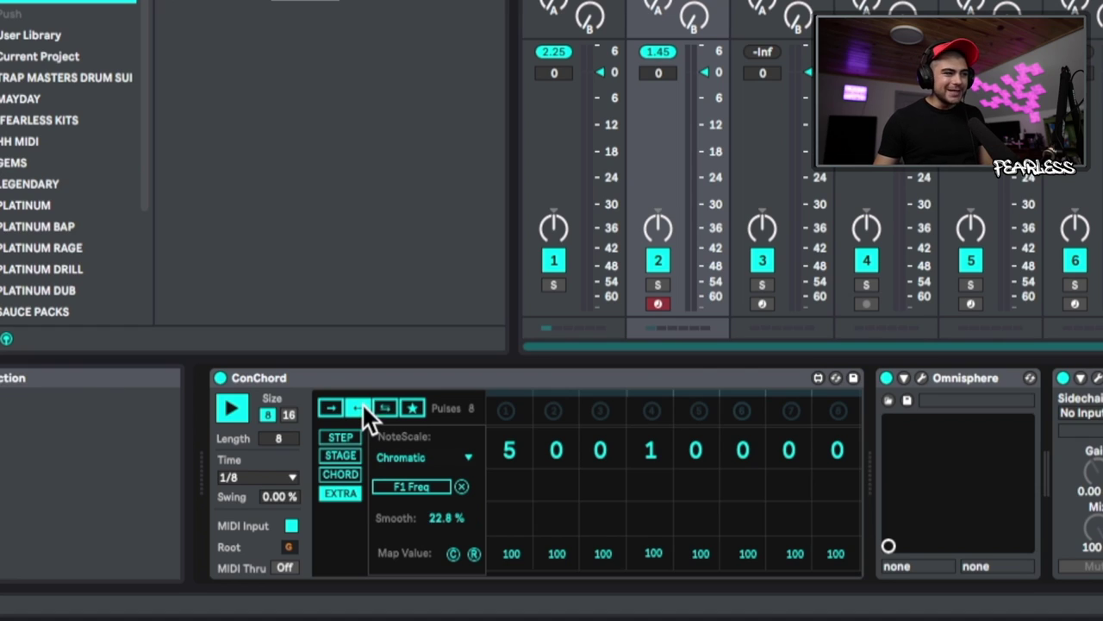
pyautogui.click(390, 409)
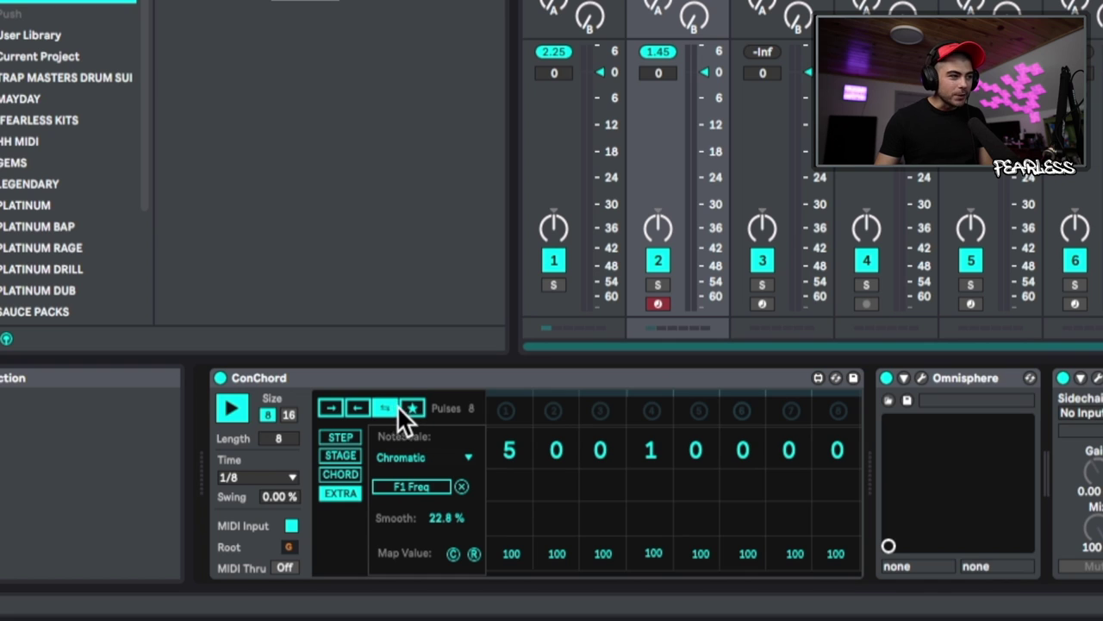
pyautogui.click(415, 407)
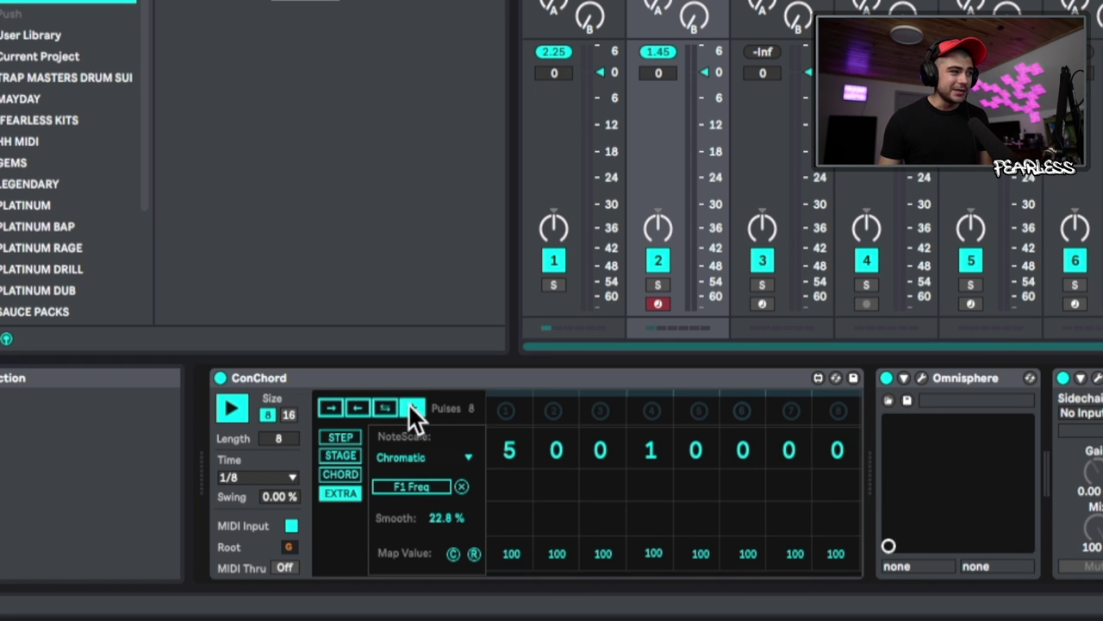
pyautogui.press('space')
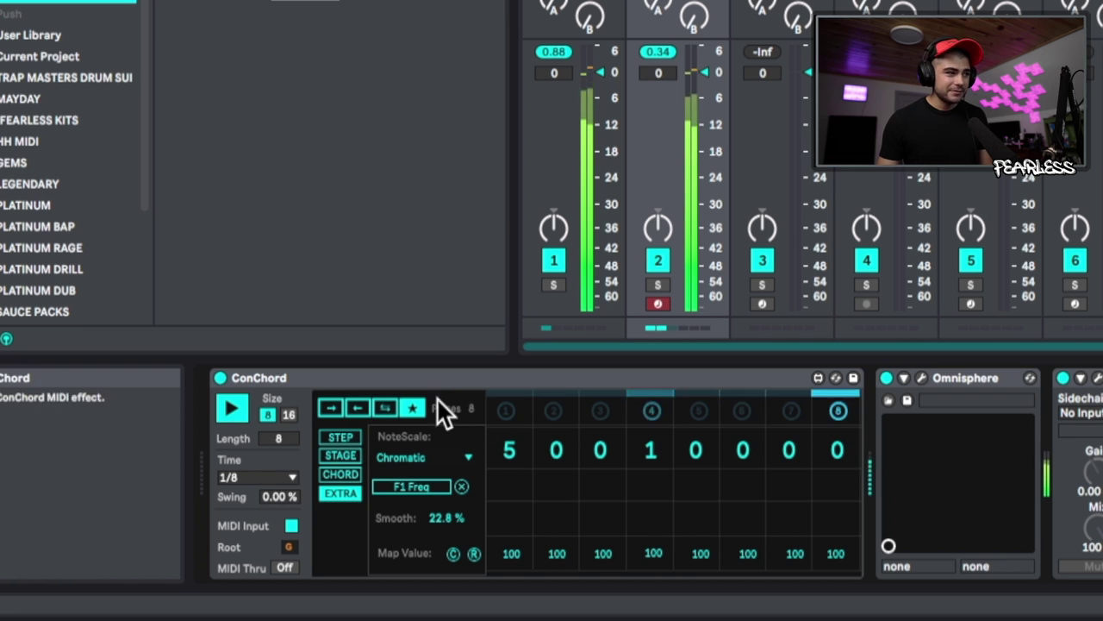
pyautogui.press('space')
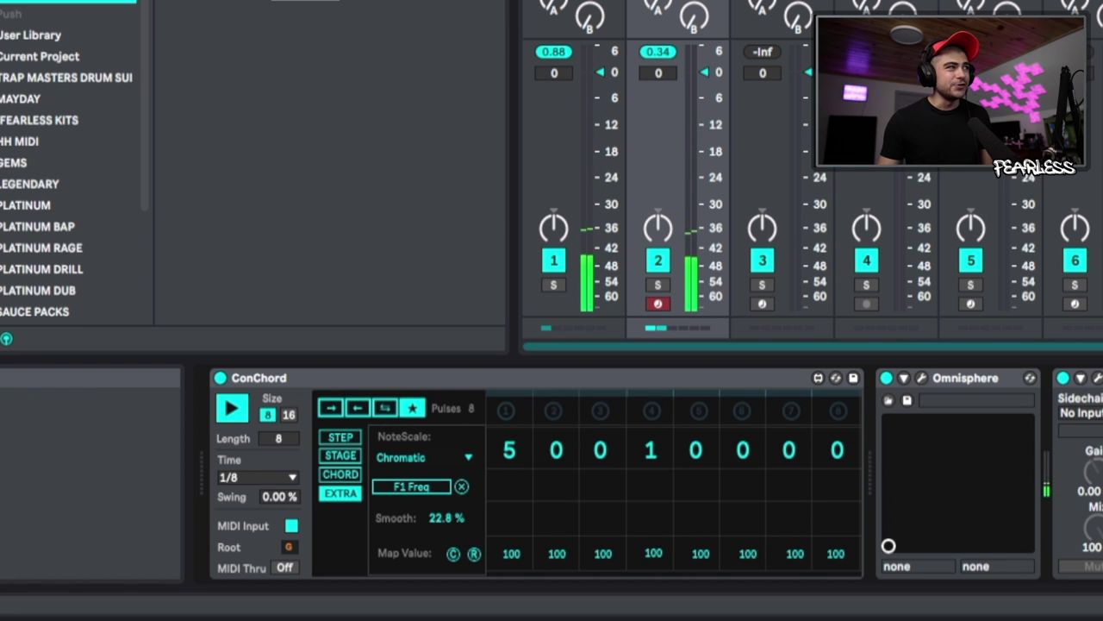
pyautogui.click(357, 410)
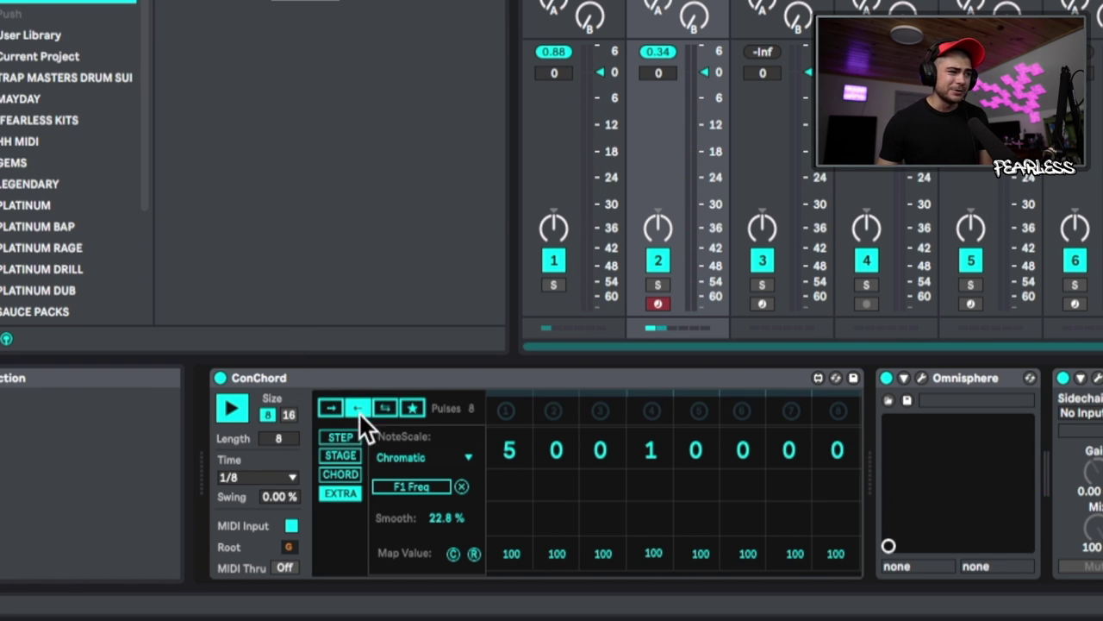
pyautogui.press('space')
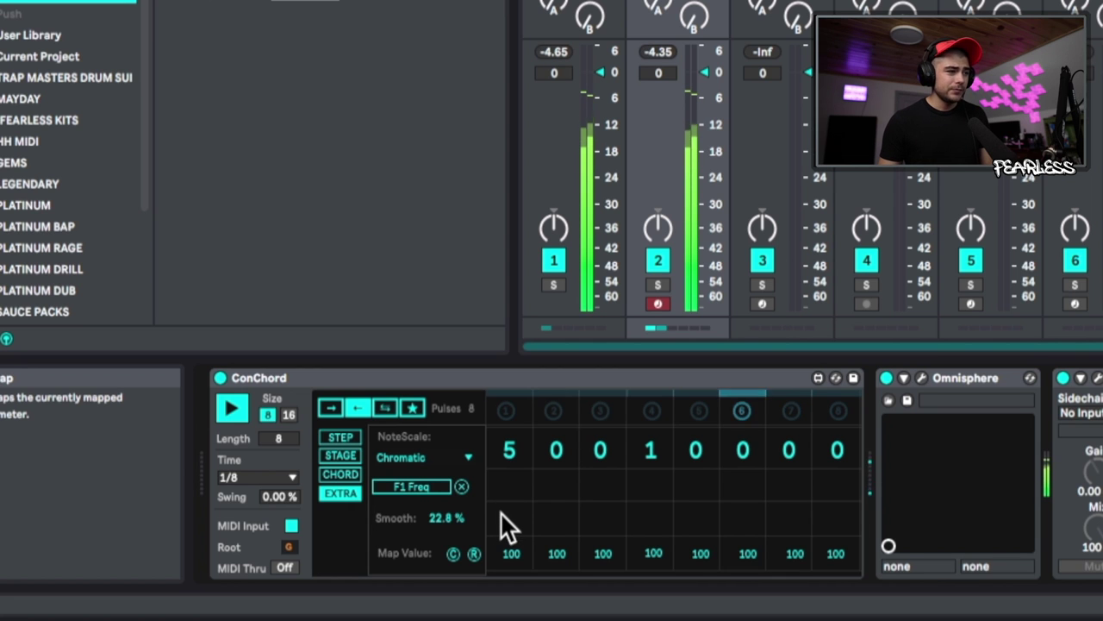